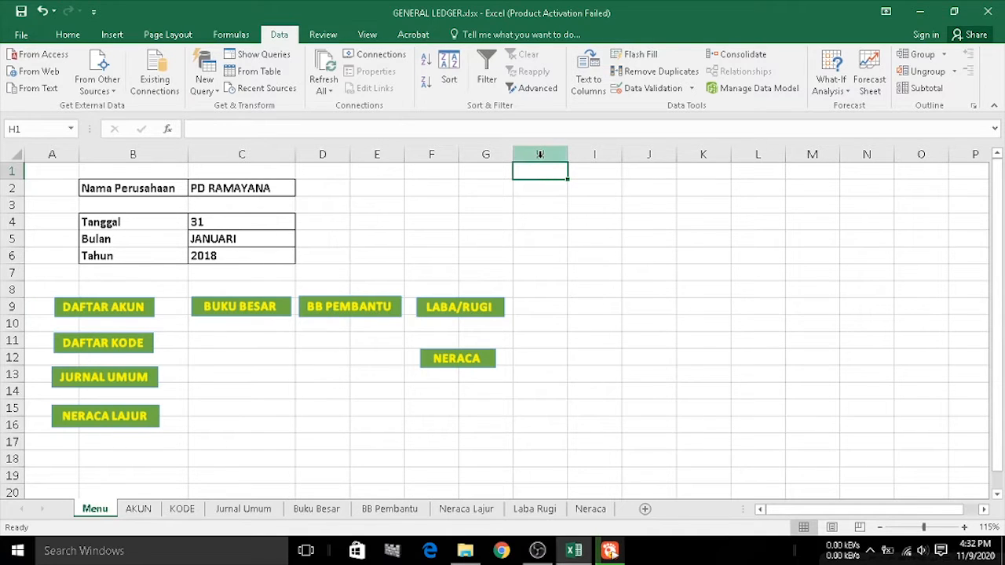
Hide all columns from H to the last column of the Menu sheet
{"action": "left_click", "coordinate": [540, 154]}
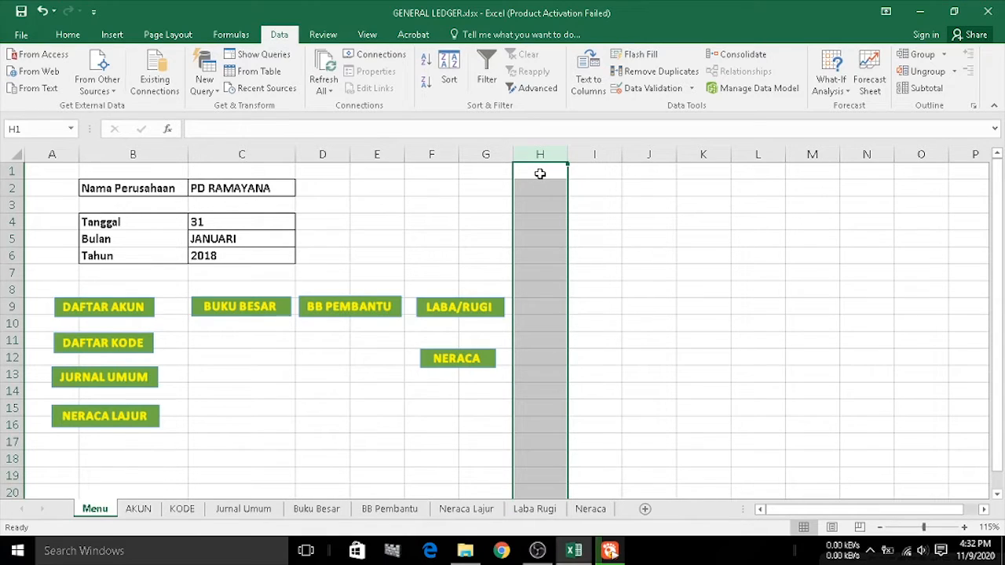
{"action": "key", "text": "ctrl+shift+Right"}
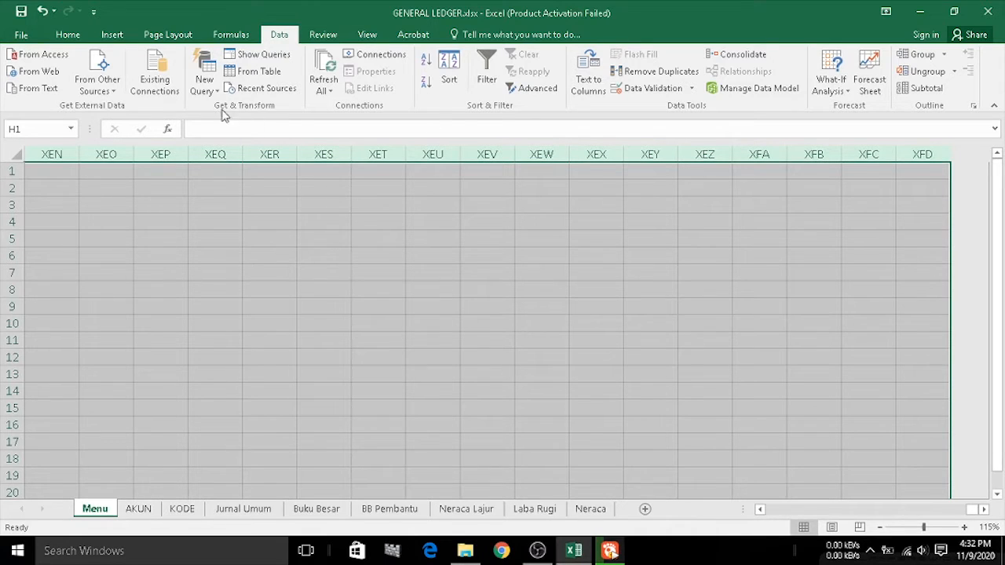
{"action": "left_click", "coordinate": [67, 36]}
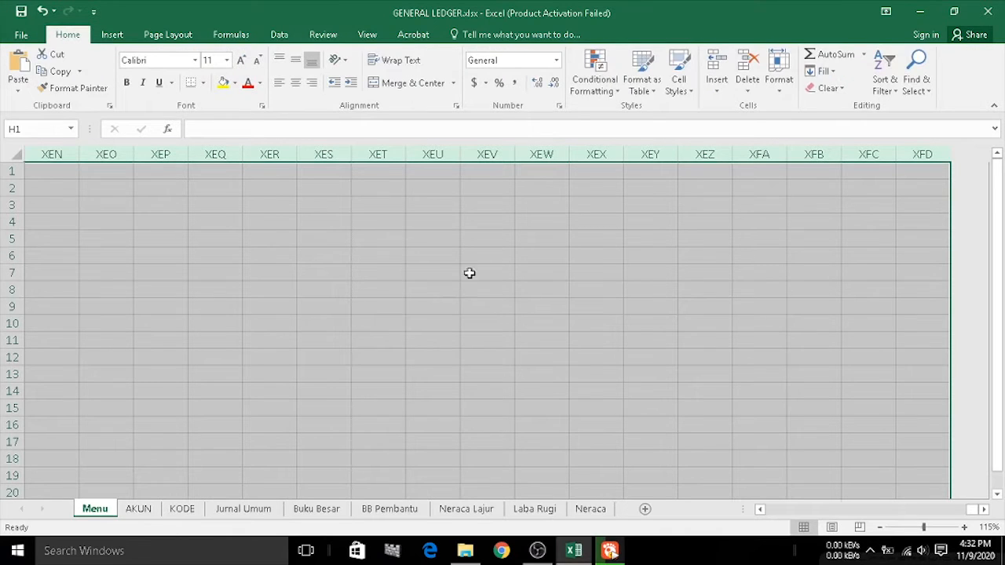
{"action": "left_click", "coordinate": [779, 87]}
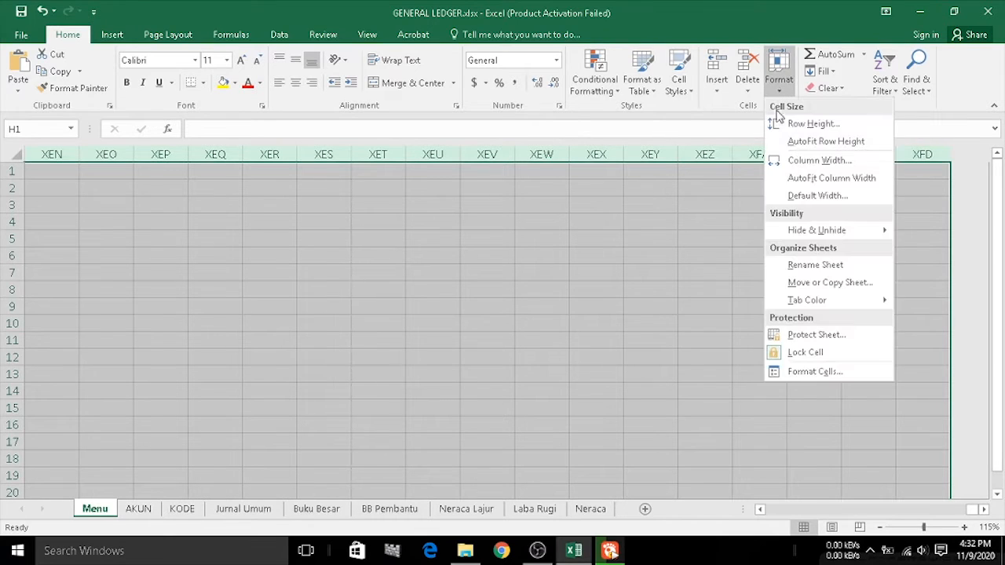
{"action": "mouse_move", "coordinate": [834, 240]}
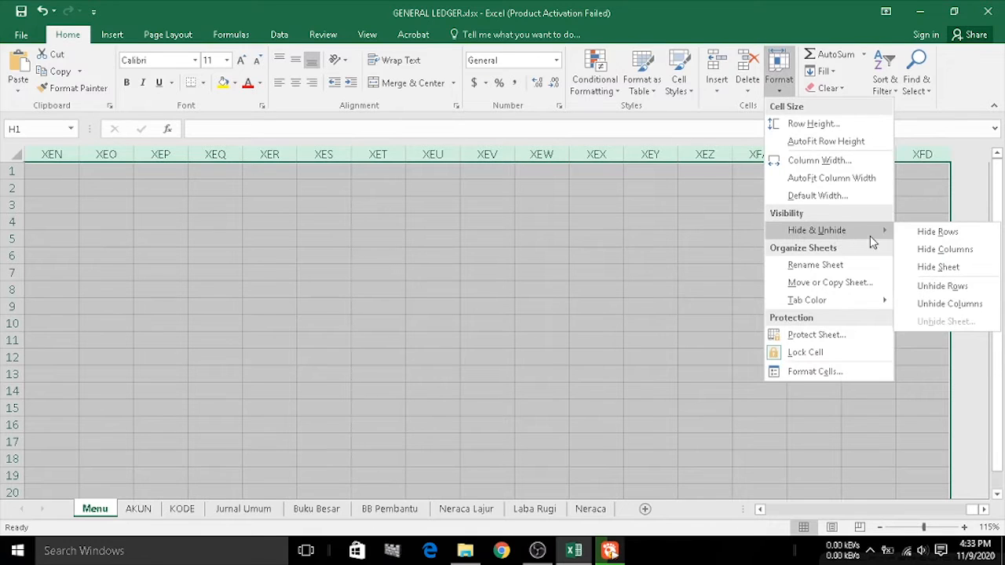
{"action": "left_click", "coordinate": [927, 250]}
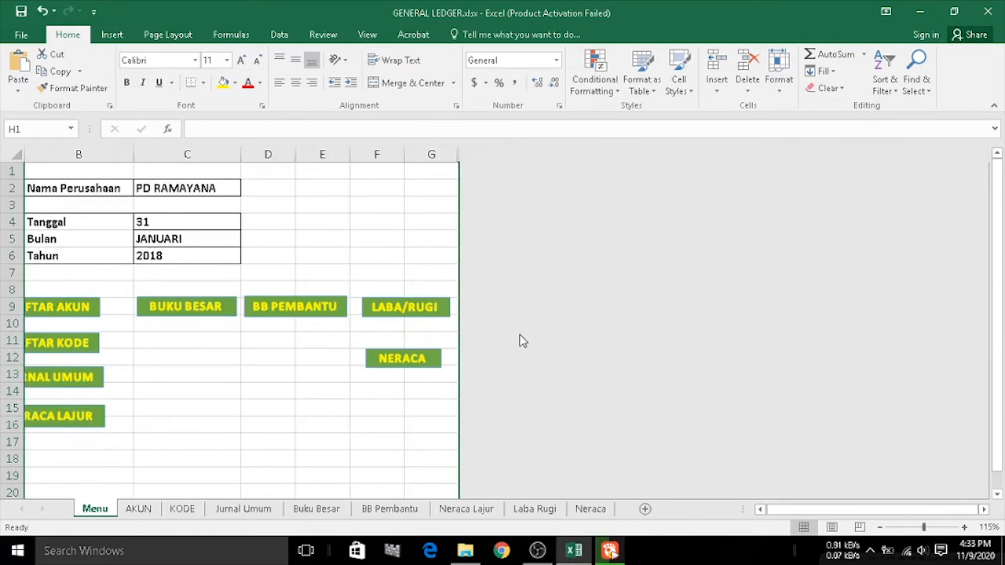
{"action": "scroll", "coordinate": [520, 341], "scroll_direction": "left", "scroll_amount": 1}
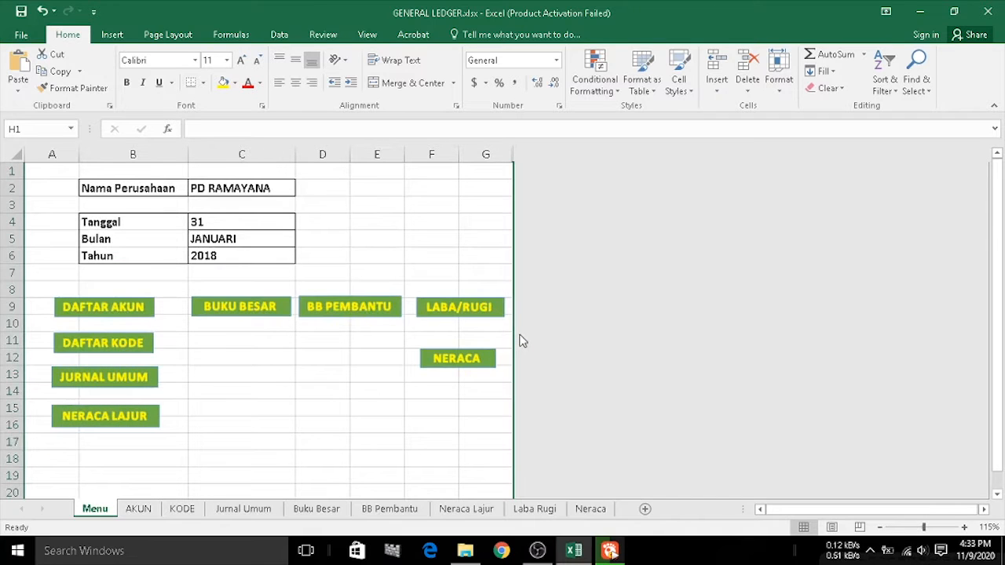
Hide all rows from row 18 to the last row of the Menu sheet
{"action": "scroll", "coordinate": [520, 341], "scroll_direction": "down", "scroll_amount": 2}
{"action": "scroll", "coordinate": [521, 340], "scroll_direction": "up", "scroll_amount": 2}
{"action": "scroll", "coordinate": [520, 341], "scroll_direction": "down", "scroll_amount": 1}
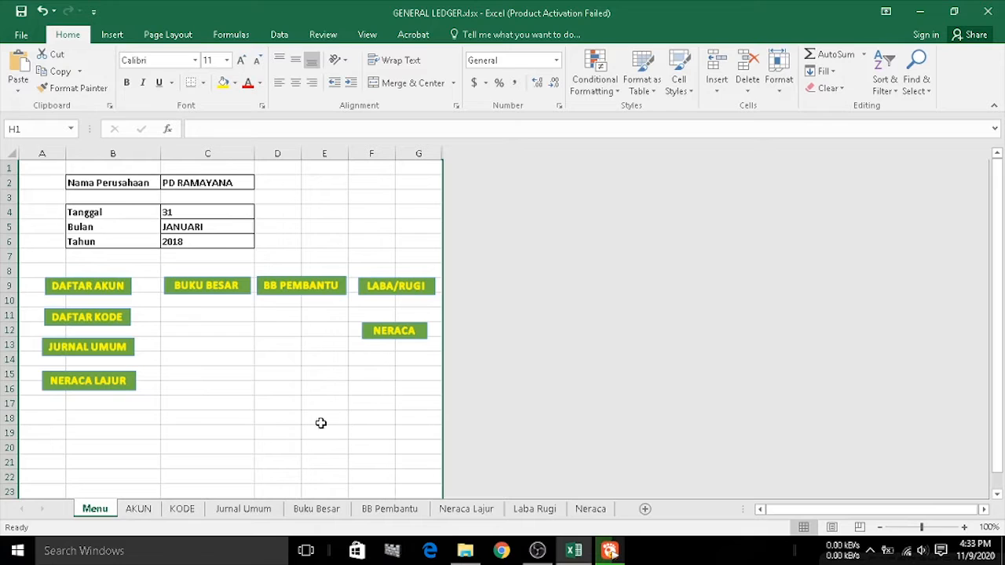
{"action": "left_click", "coordinate": [8, 418]}
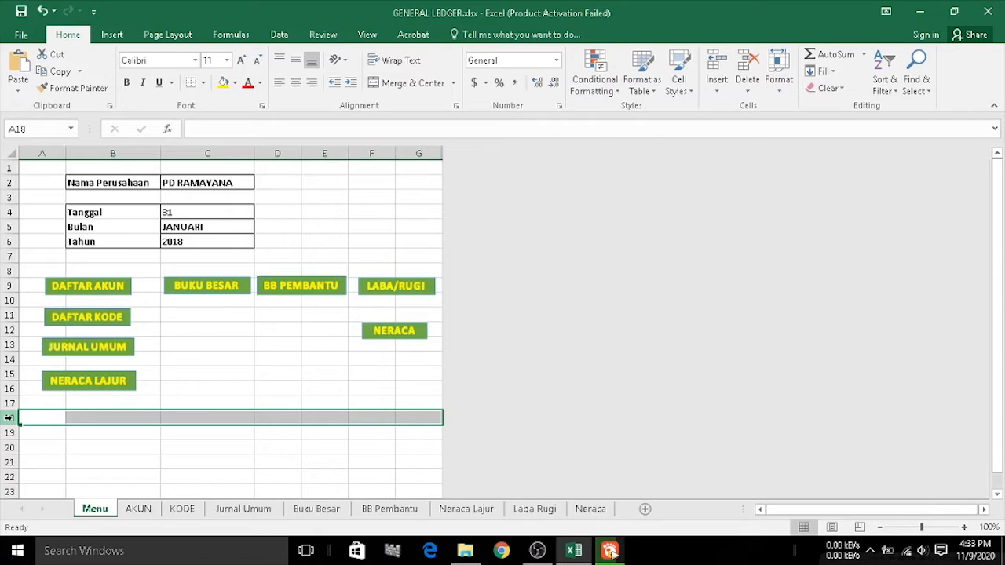
{"action": "key", "text": "ctrl+shift+Down"}
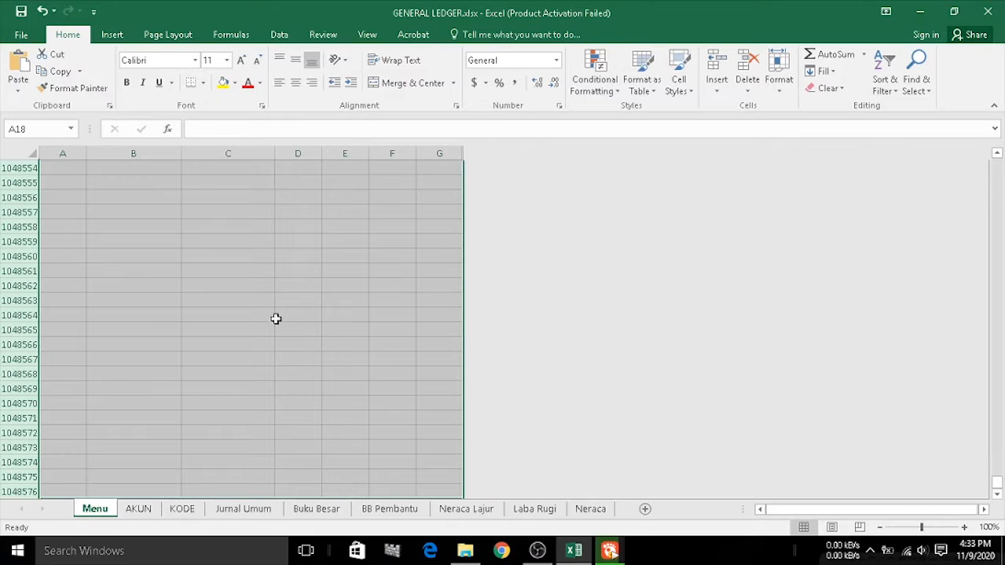
{"action": "left_click", "coordinate": [779, 95]}
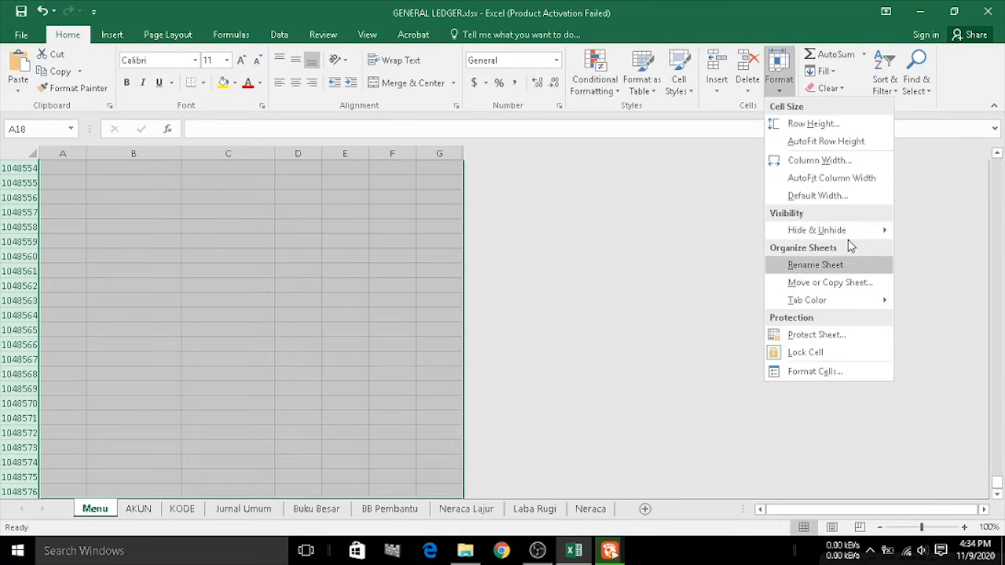
{"action": "mouse_move", "coordinate": [848, 241]}
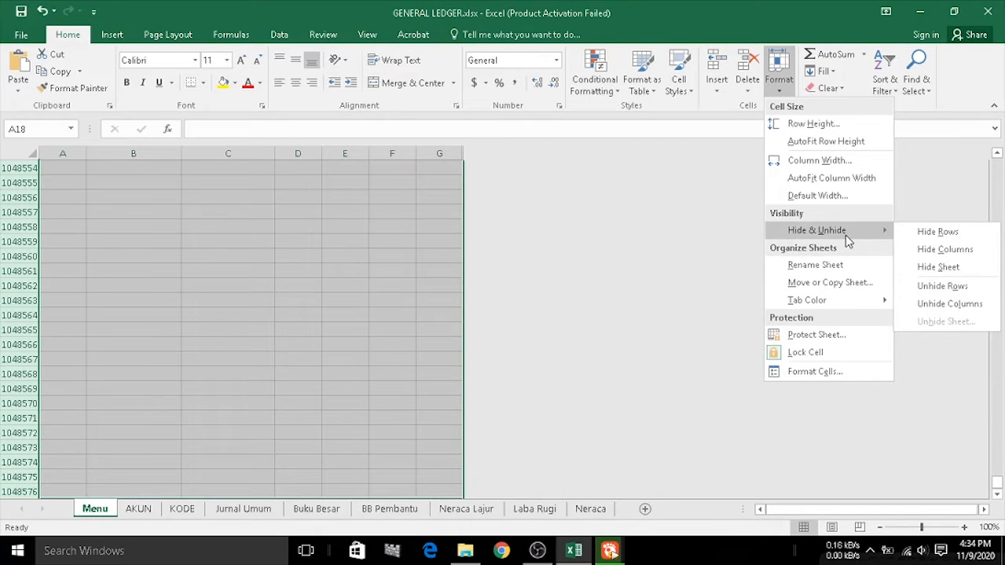
{"action": "left_click", "coordinate": [936, 233]}
{"action": "scroll", "coordinate": [241, 379], "scroll_direction": "up", "scroll_amount": 1}
{"action": "scroll", "coordinate": [246, 365], "scroll_direction": "up", "scroll_amount": 1}
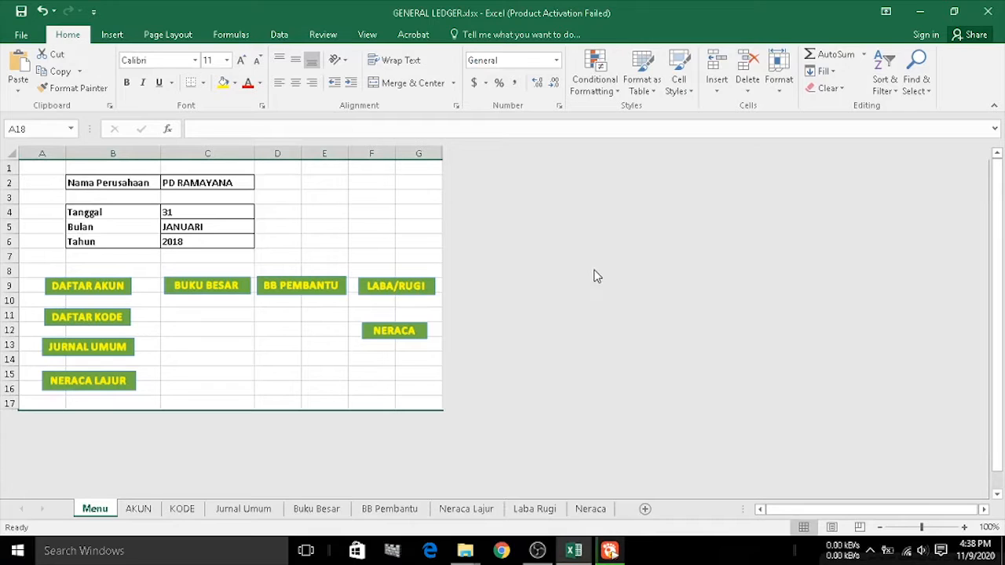
Select the whole Menu sheet and unhide all its hidden columns and rows
{"action": "left_click", "coordinate": [413, 170]}
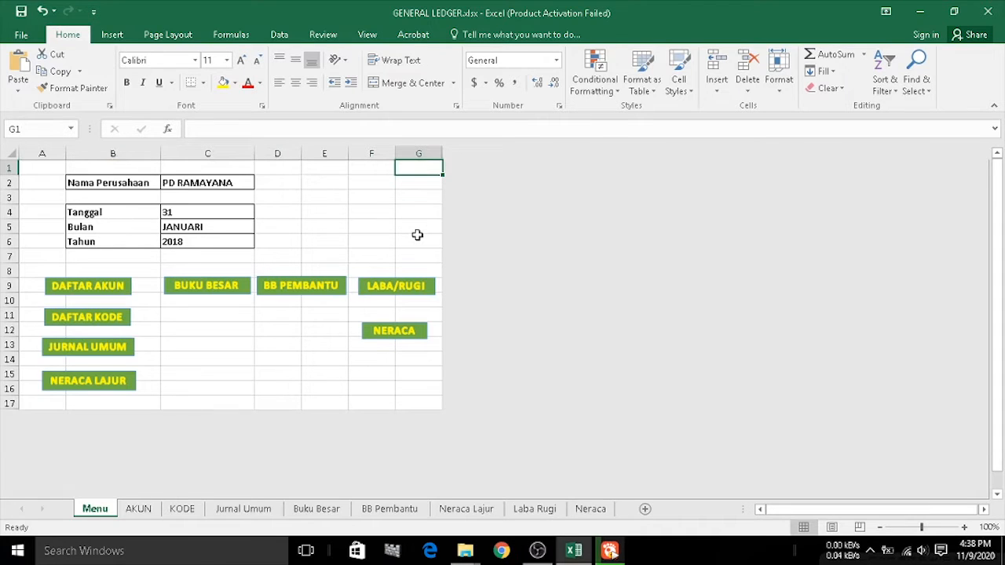
{"action": "key", "text": "ctrl+a"}
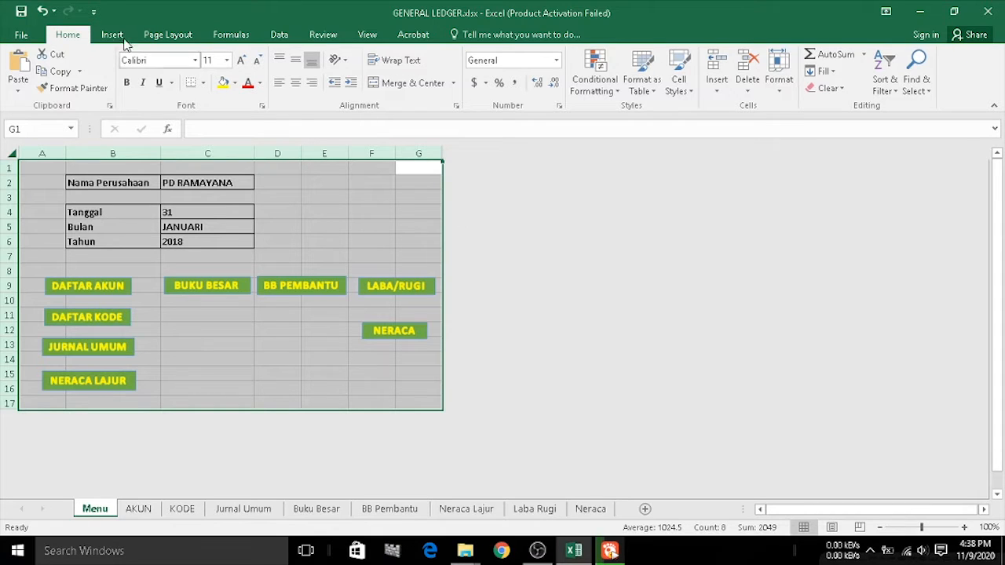
{"action": "left_click", "coordinate": [781, 93]}
{"action": "mouse_move", "coordinate": [835, 231]}
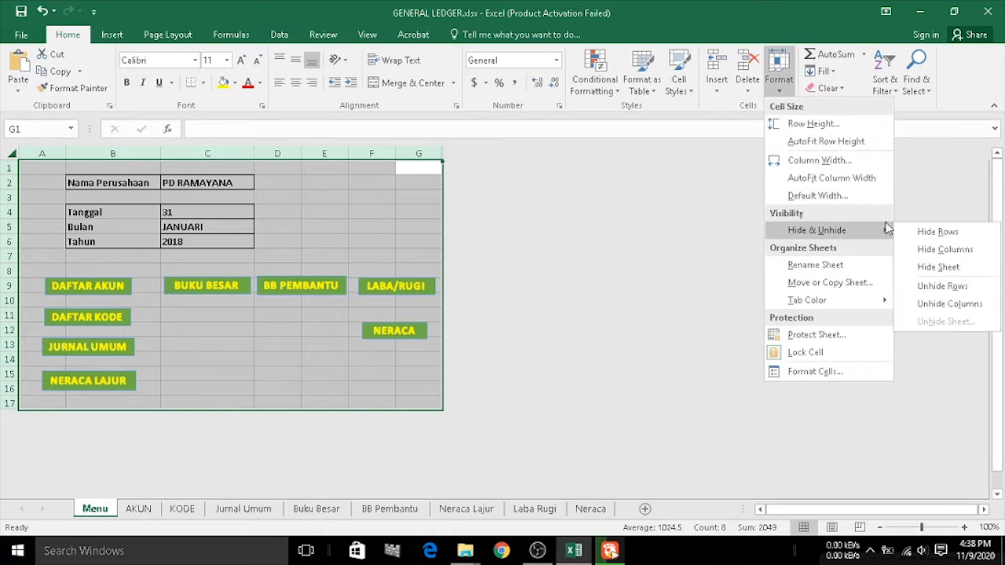
{"action": "left_click", "coordinate": [937, 305]}
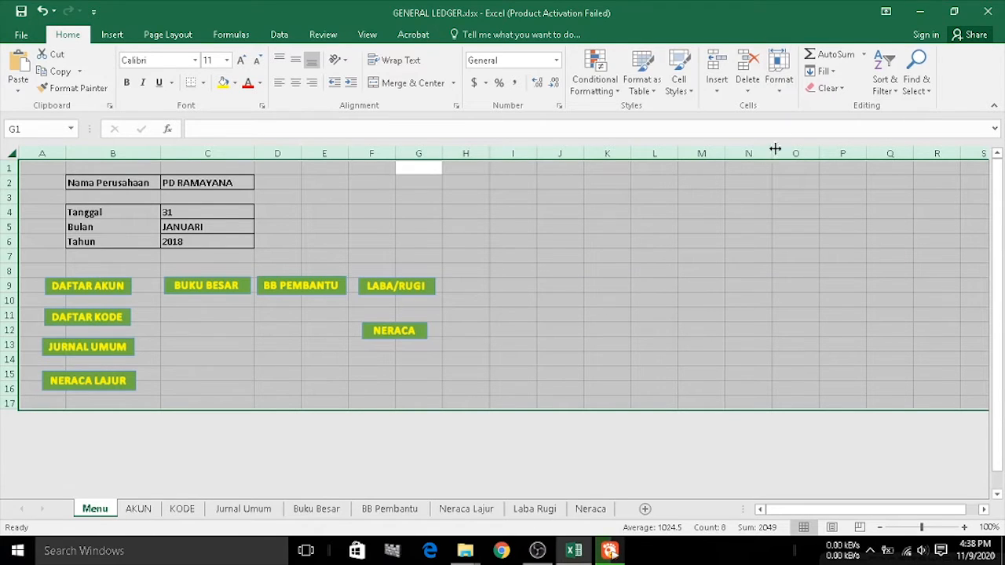
{"action": "left_click", "coordinate": [777, 91]}
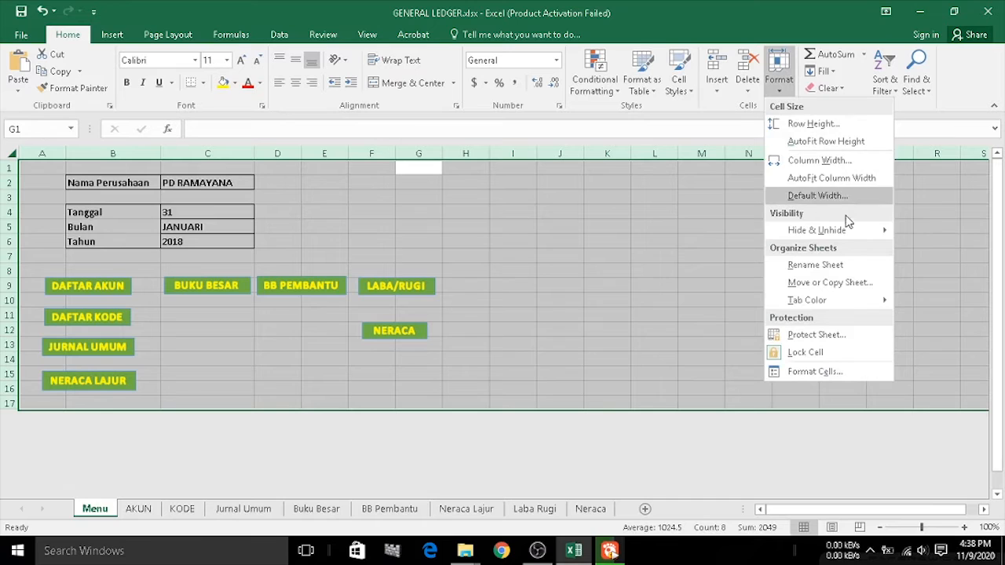
{"action": "mouse_move", "coordinate": [848, 234]}
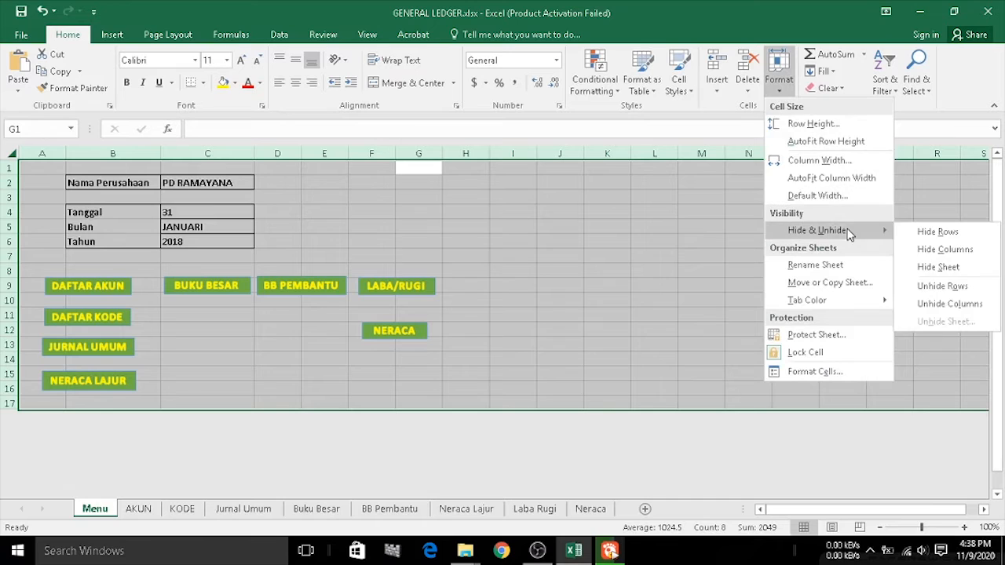
{"action": "left_click", "coordinate": [942, 286]}
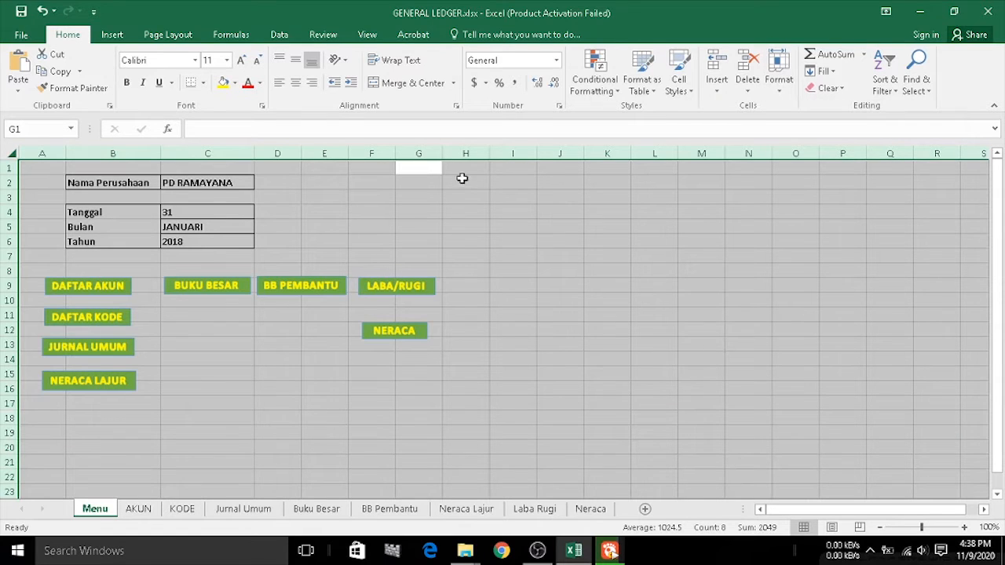
{"action": "left_click", "coordinate": [435, 169]}
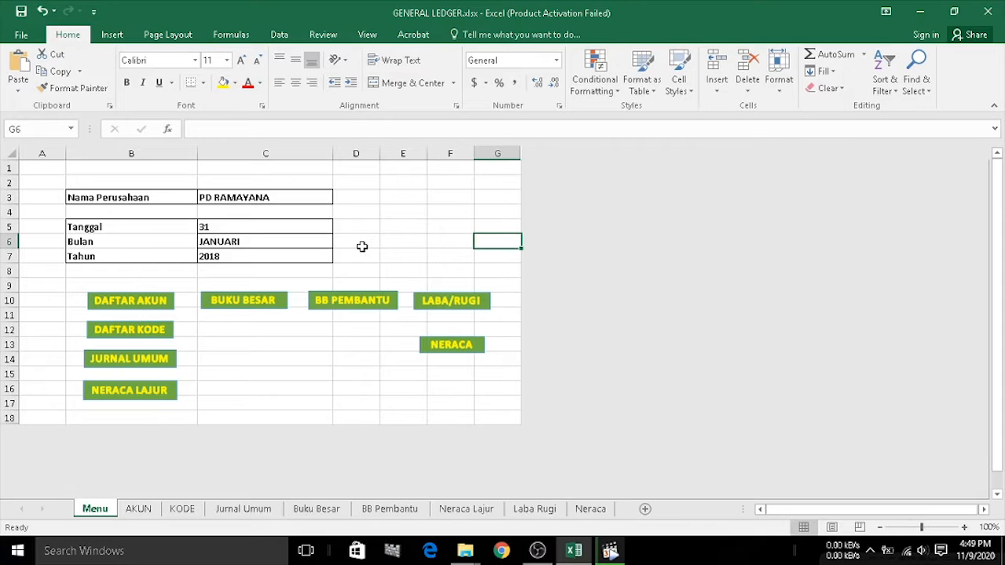
Insert three blank rows above row 1 of the Menu sheet to make room for a title
{"action": "left_click", "coordinate": [45, 171]}
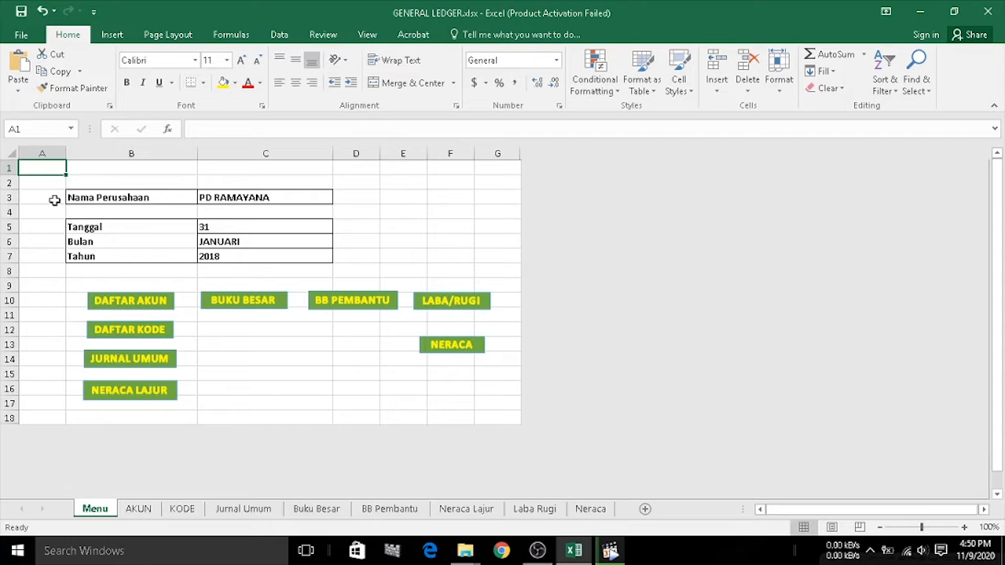
{"action": "left_click", "coordinate": [8, 168]}
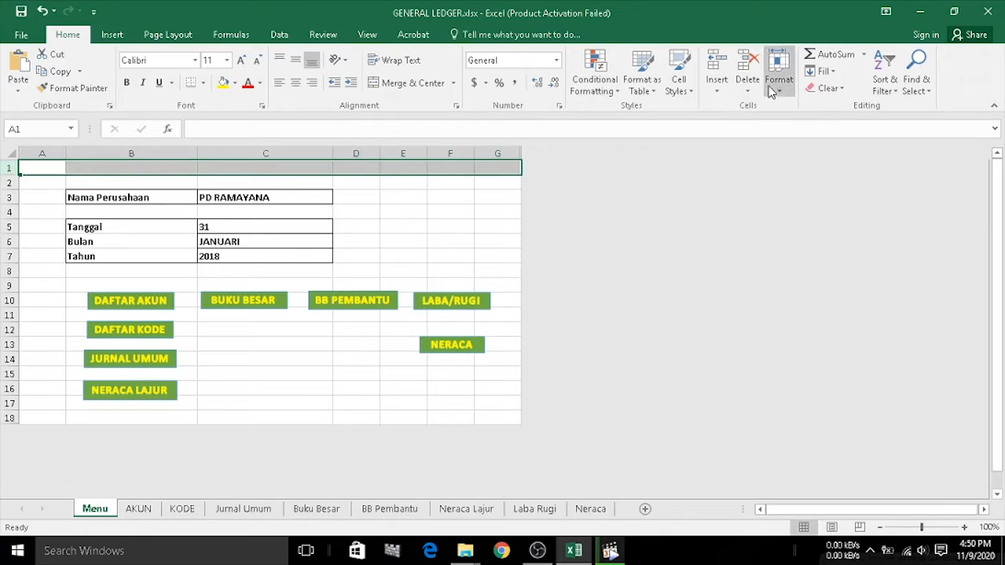
{"action": "left_click", "coordinate": [720, 73]}
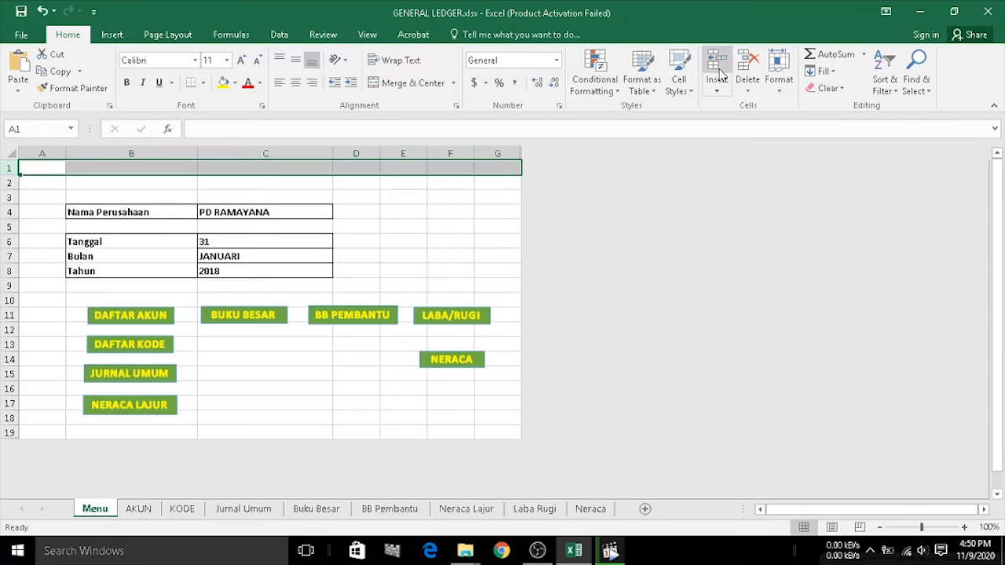
{"action": "left_click", "coordinate": [720, 72]}
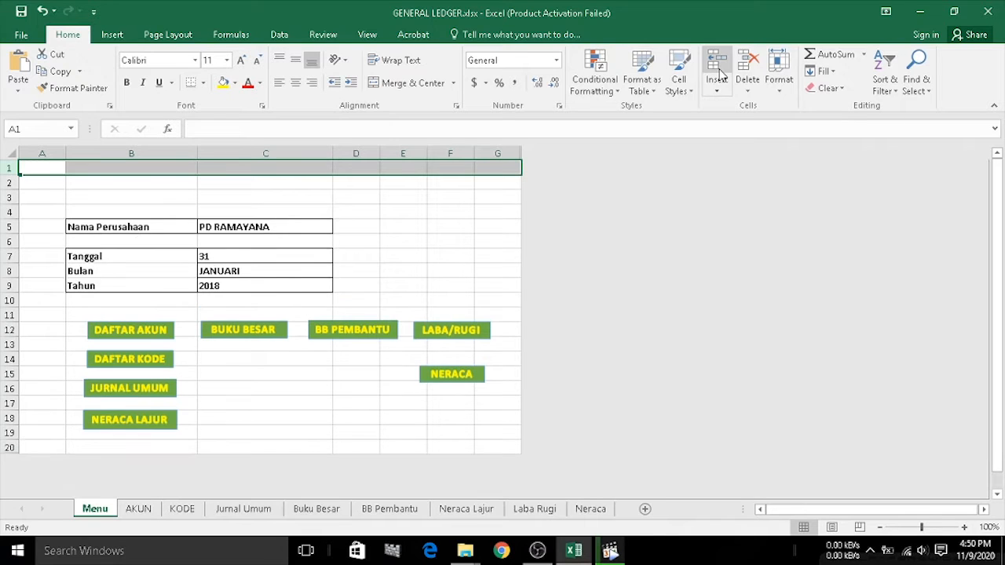
{"action": "left_click", "coordinate": [720, 72]}
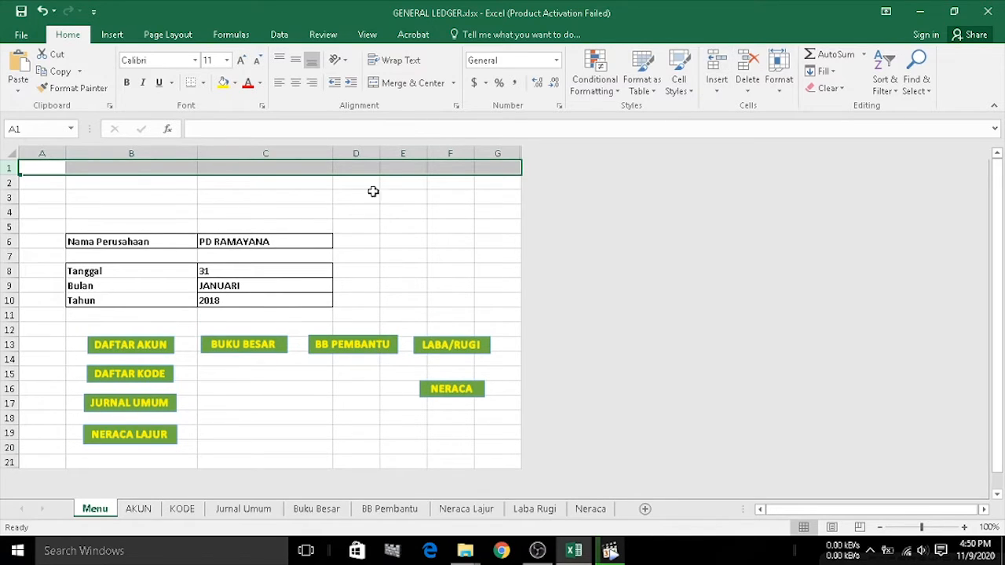
Insert a black WordArt title with a light outline and shadow on the Menu sheet, reading "GENERAL LEDGER EXCEL"
{"action": "left_click", "coordinate": [43, 183]}
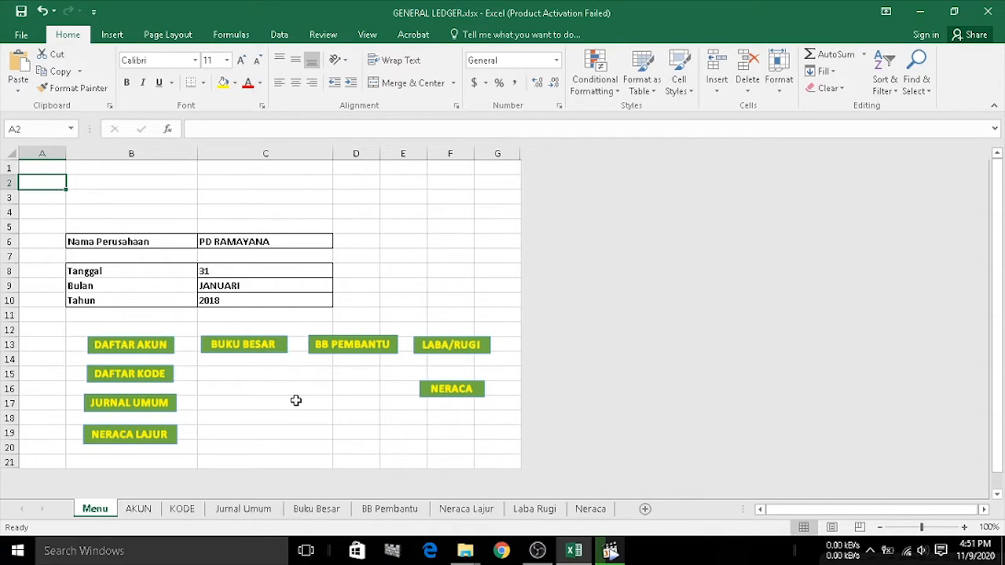
{"action": "left_click", "coordinate": [115, 35]}
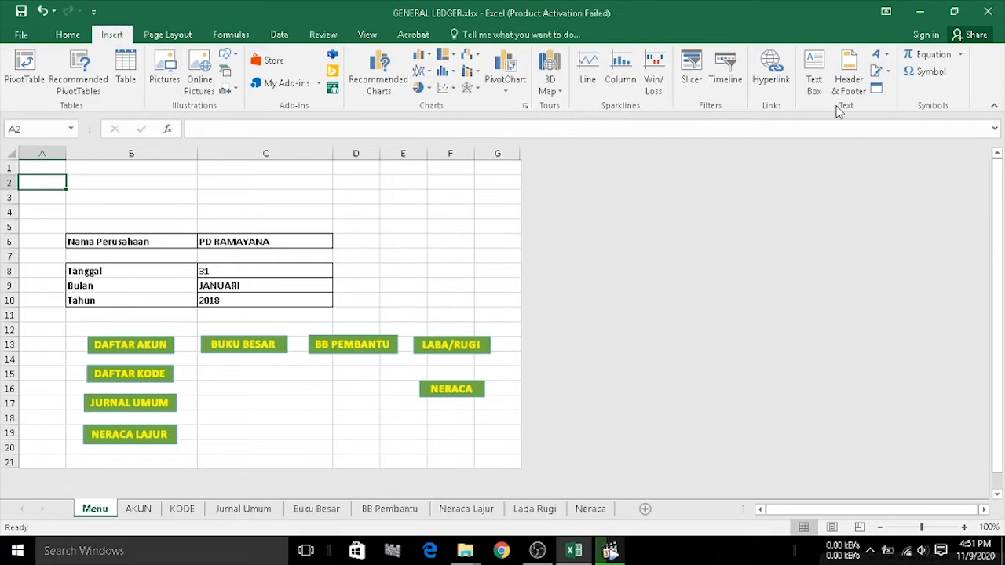
{"action": "left_click", "coordinate": [876, 61]}
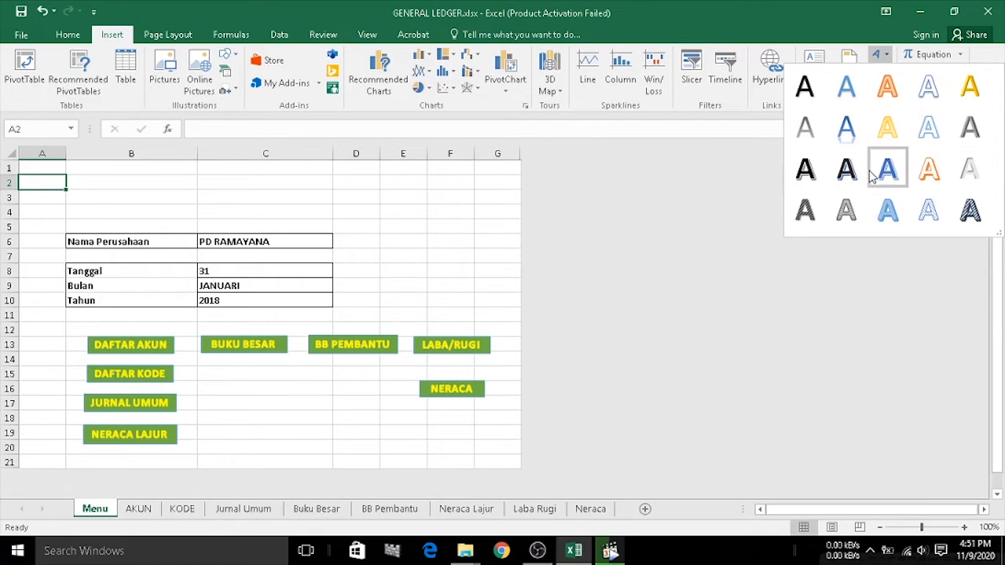
{"action": "left_click", "coordinate": [811, 179]}
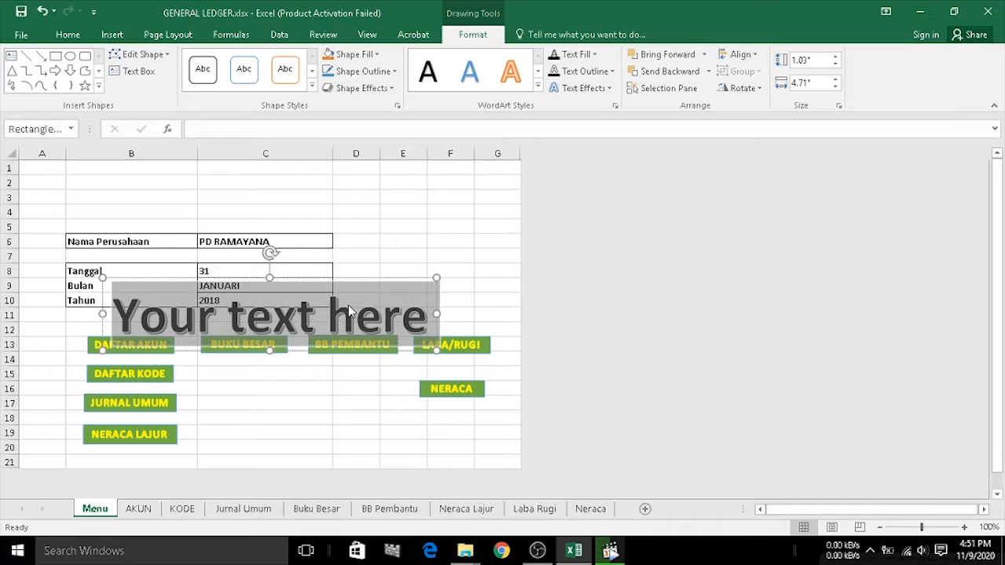
{"action": "type", "text": "G"}
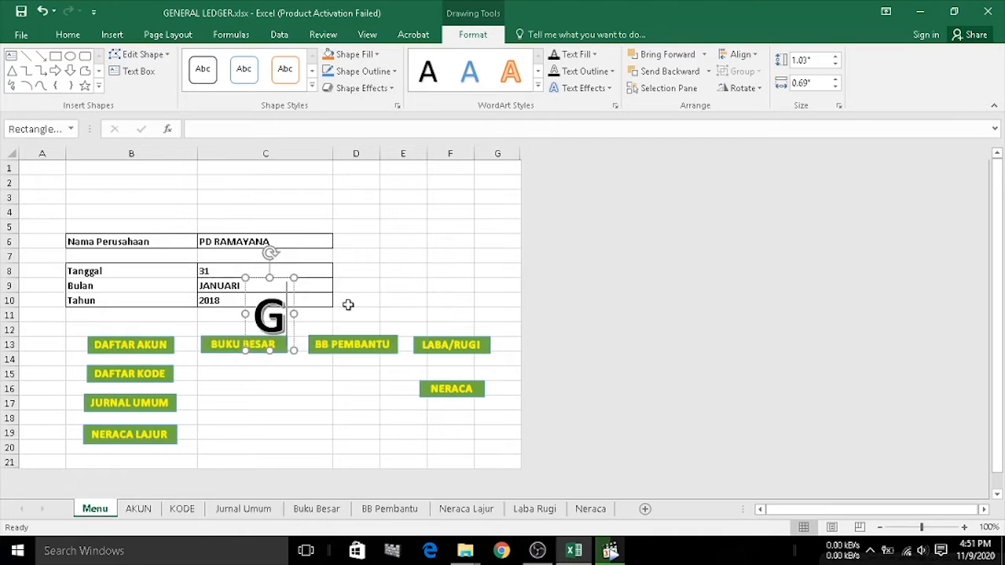
{"action": "type", "text": "ENERA"}
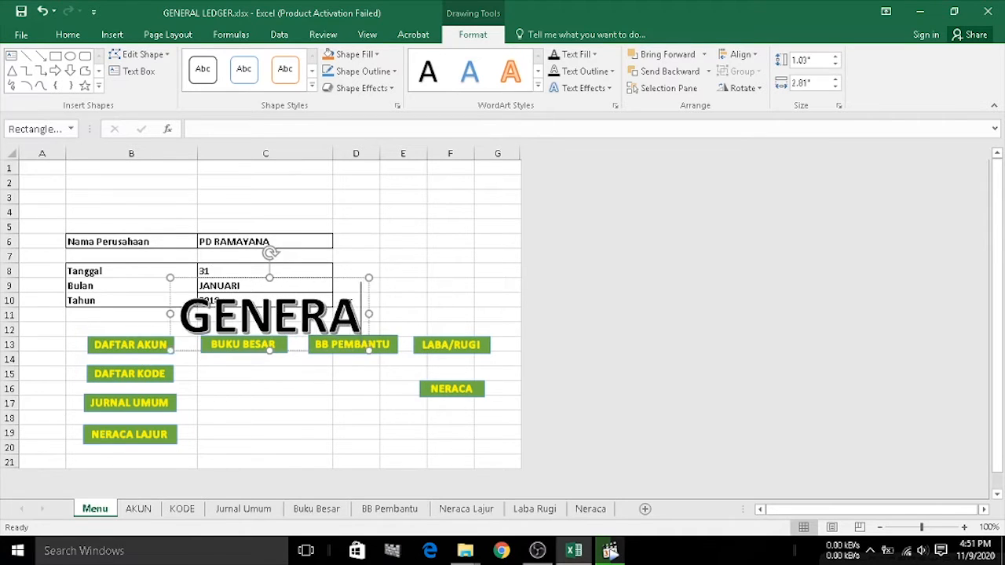
{"action": "type", "text": "L LEDGE"}
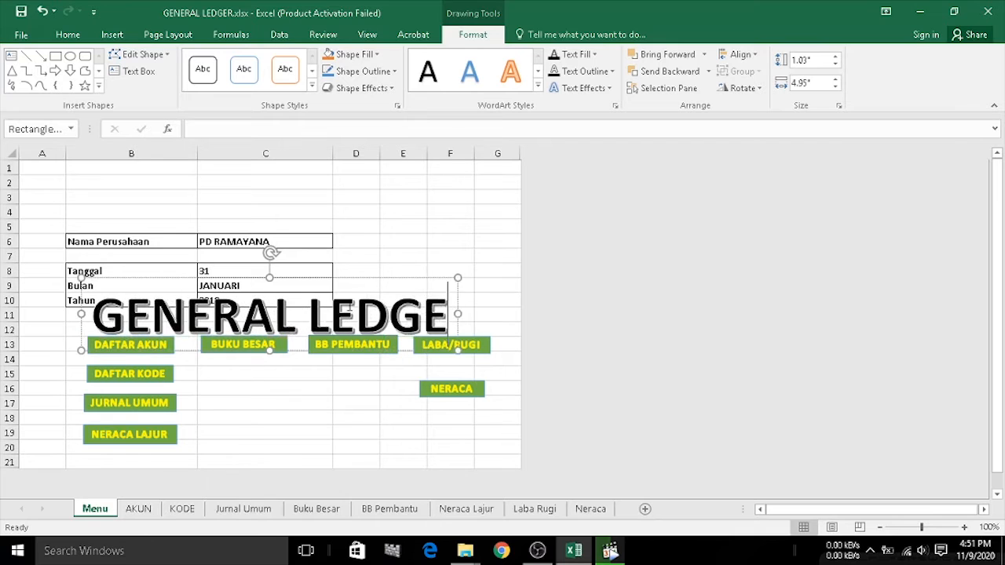
{"action": "type", "text": "R EXCEL"}
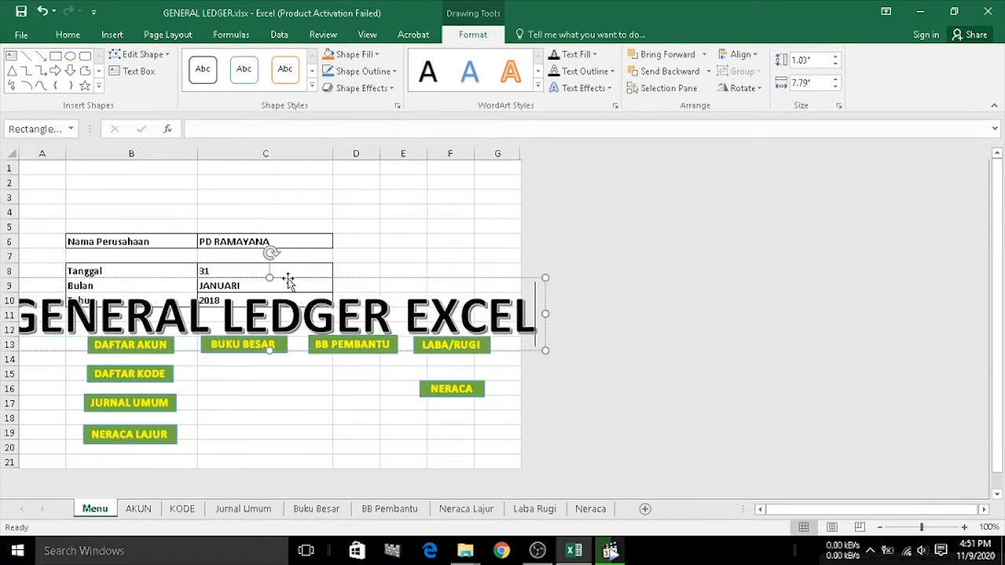
Move the WordArt title up above the company details on the Menu sheet and reduce its box height to about 0.78"
{"action": "left_click_drag", "start_coordinate": [354, 277], "coordinate": [387, 158]}
{"action": "left_click_drag", "start_coordinate": [303, 275], "coordinate": [359, 177]}
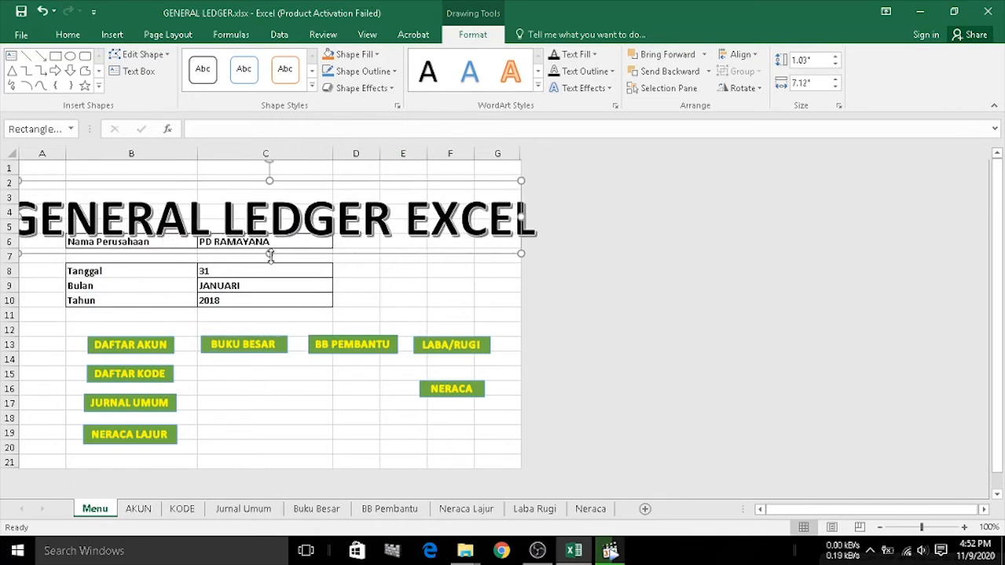
{"action": "left_click_drag", "start_coordinate": [269, 255], "coordinate": [278, 237]}
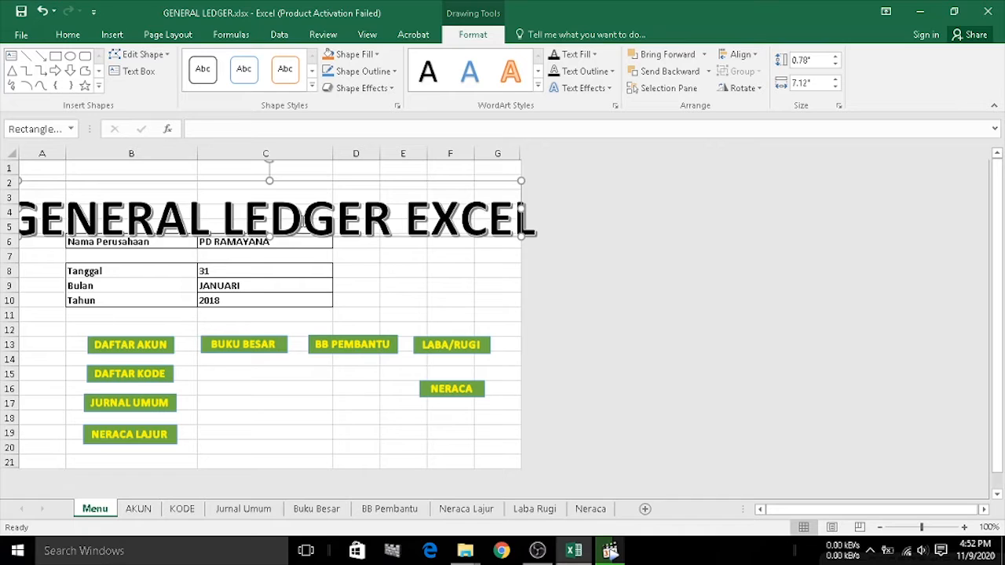
Reduce the WordArt title's font size to 44 and shift it slightly upward so it clears the company name row
{"action": "left_click", "coordinate": [302, 222]}
{"action": "key", "text": "ctrl+a"}
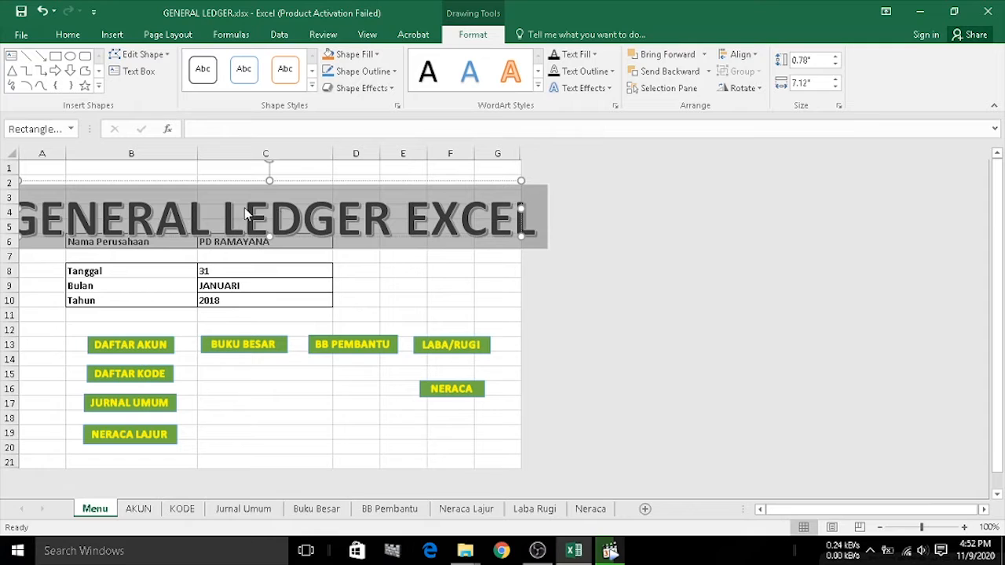
{"action": "left_click", "coordinate": [72, 40]}
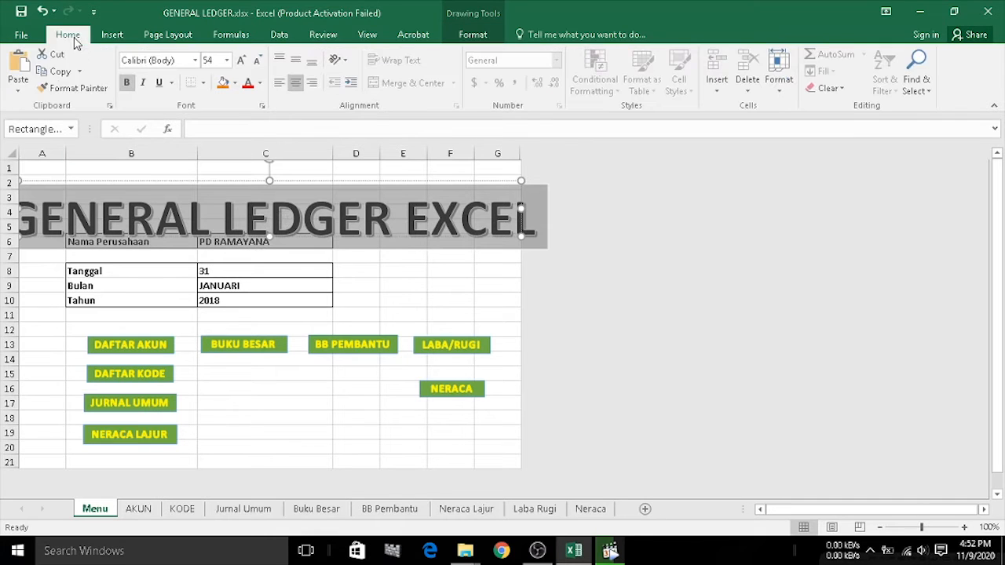
{"action": "left_click", "coordinate": [258, 62]}
{"action": "left_click", "coordinate": [259, 62]}
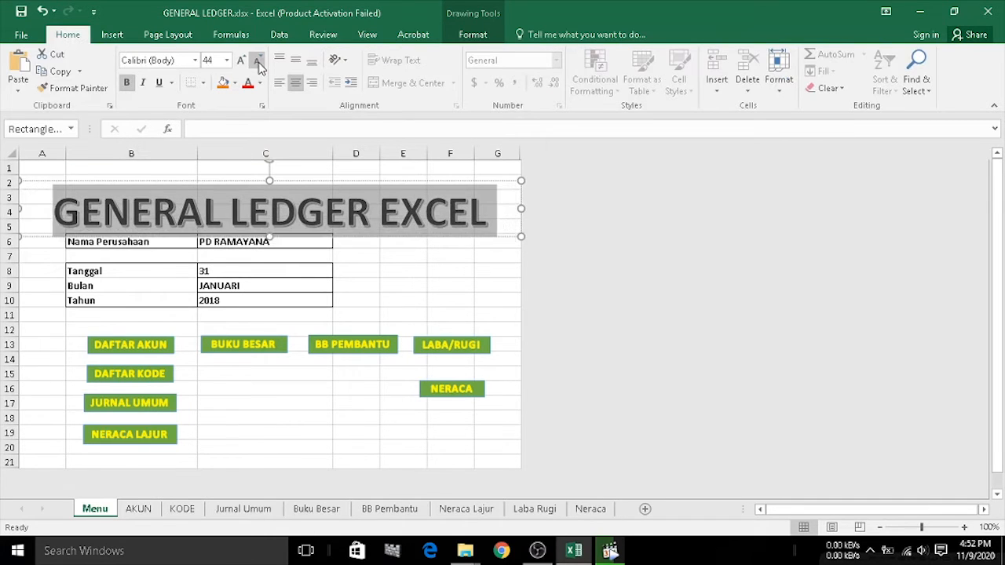
{"action": "left_click", "coordinate": [286, 198]}
{"action": "left_click_drag", "start_coordinate": [287, 184], "coordinate": [283, 173]}
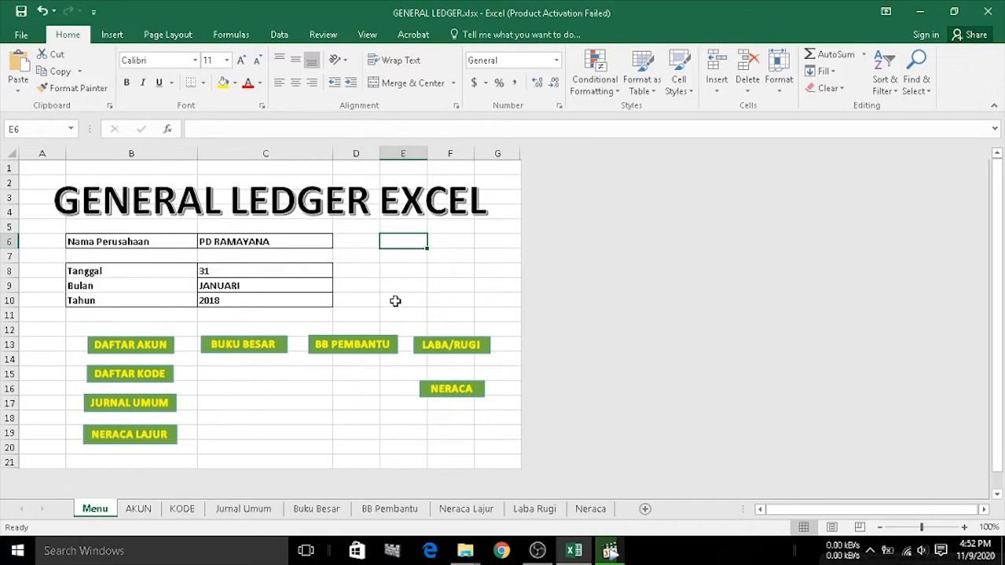
Add a data validation input message reading "GI Excel" to all cells of the Menu sheet and check it on several cells
{"action": "left_click", "coordinate": [406, 257]}
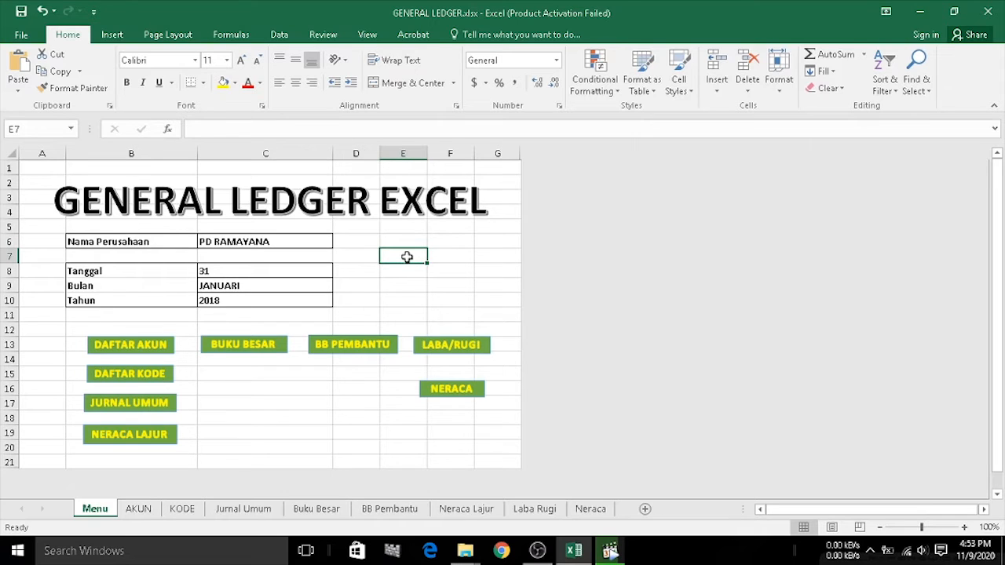
{"action": "key", "text": "ctrl+a"}
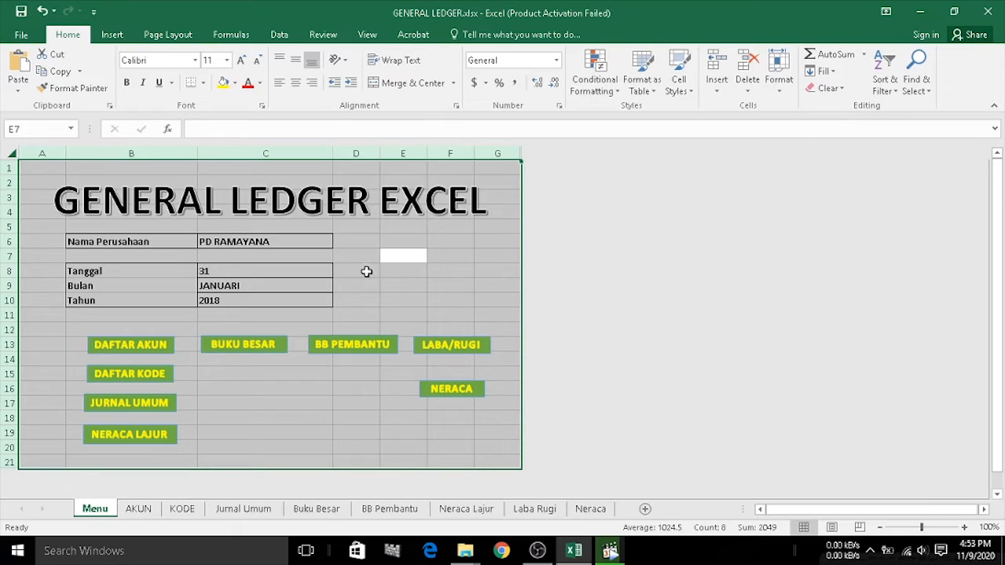
{"action": "left_click", "coordinate": [280, 35]}
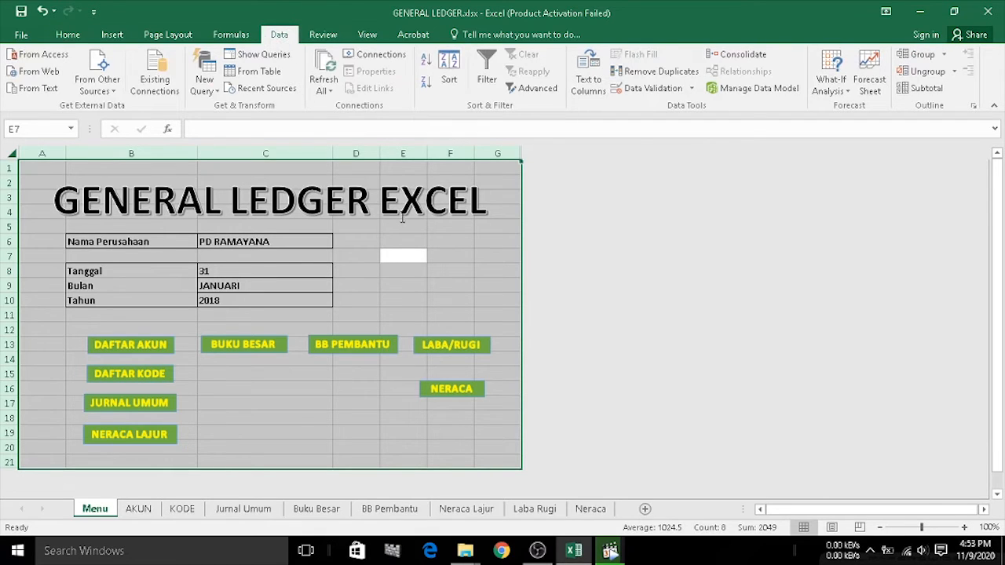
{"action": "left_click", "coordinate": [640, 90]}
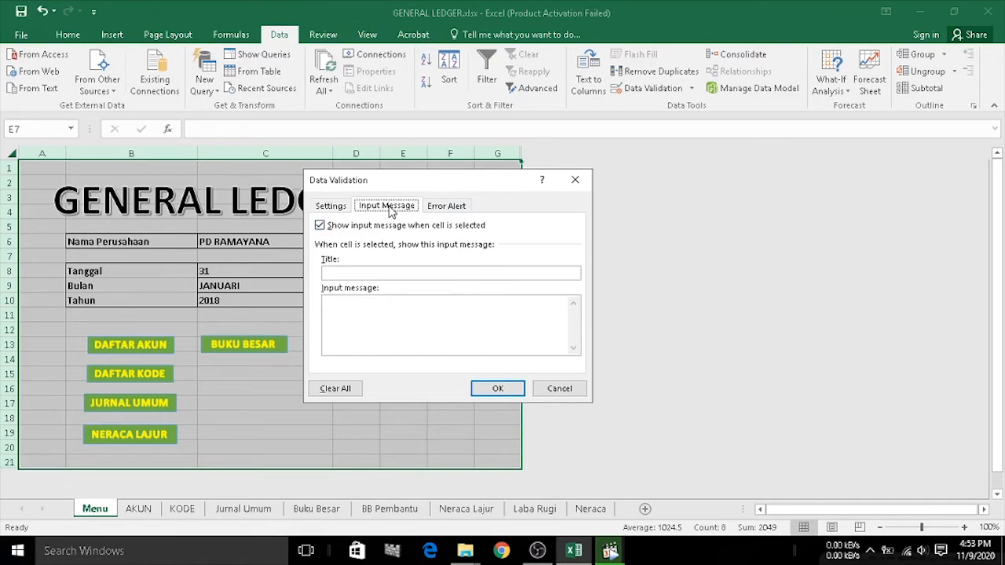
{"action": "left_click", "coordinate": [389, 309]}
{"action": "type", "text": "GI Excel"}
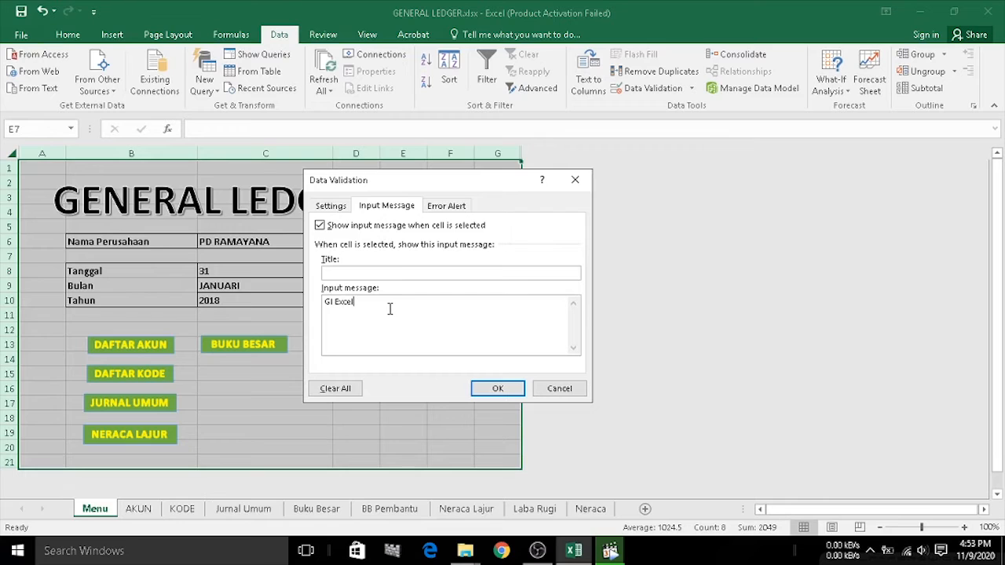
{"action": "left_click", "coordinate": [494, 391]}
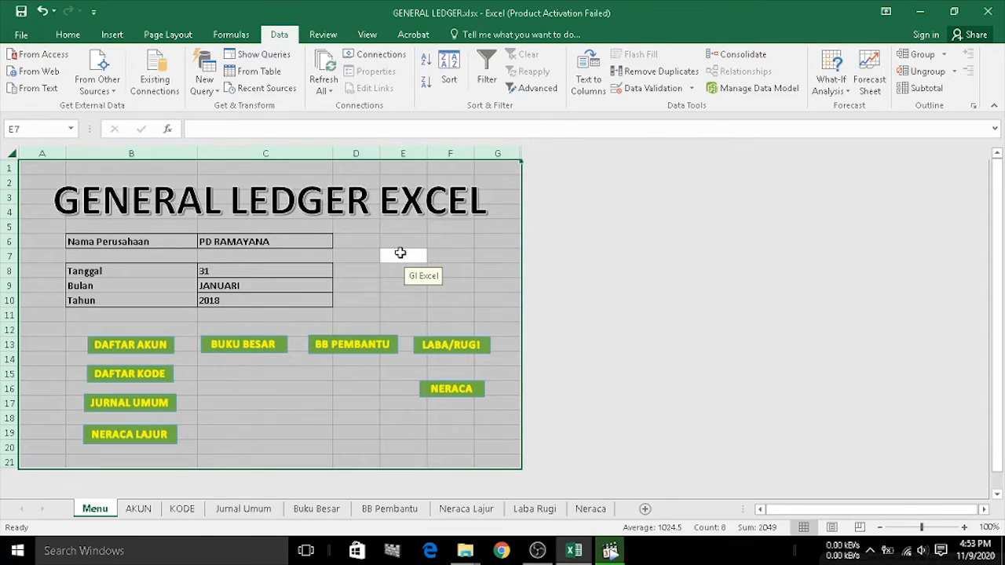
{"action": "left_click", "coordinate": [400, 252]}
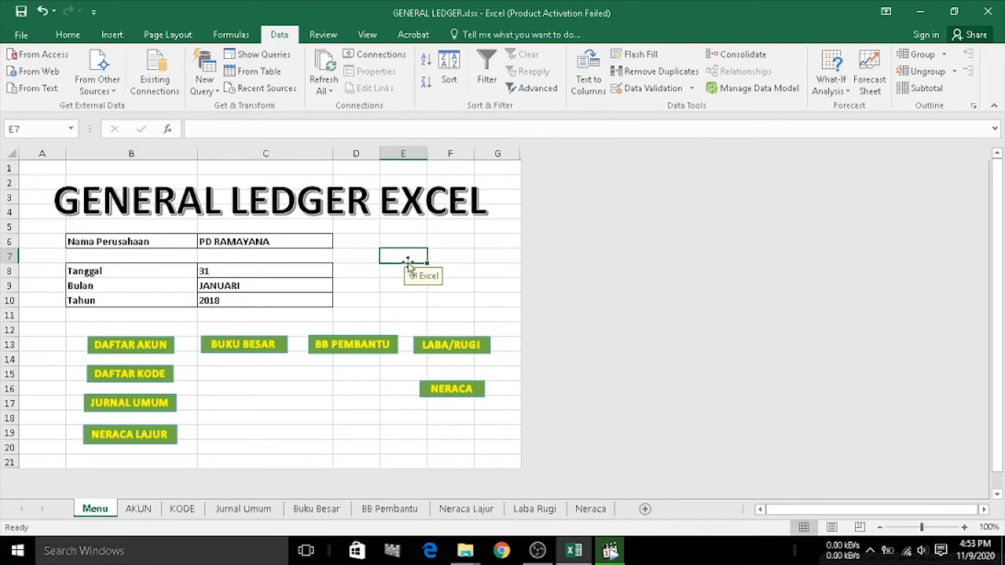
{"action": "left_click", "coordinate": [478, 256]}
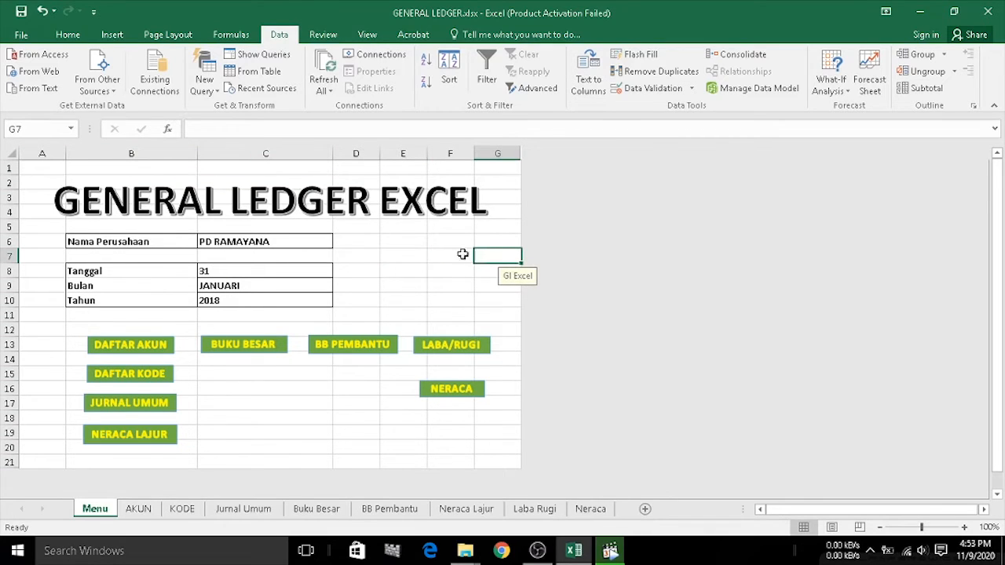
{"action": "left_click", "coordinate": [356, 390]}
{"action": "left_click", "coordinate": [458, 267]}
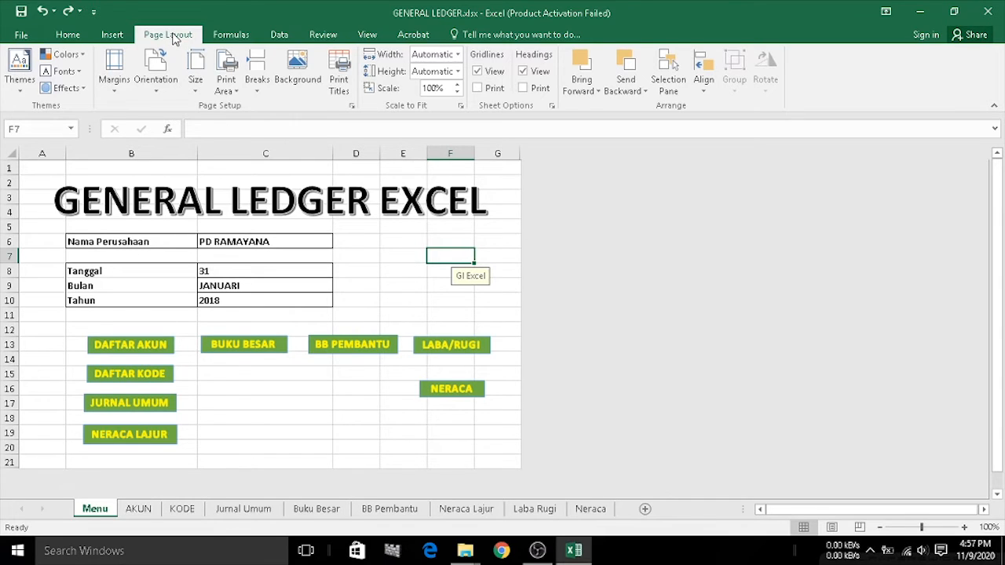
Set the picture langit.jpg from the KOMPAK folder as the background of the Menu sheet and view the result
{"action": "left_click", "coordinate": [294, 82]}
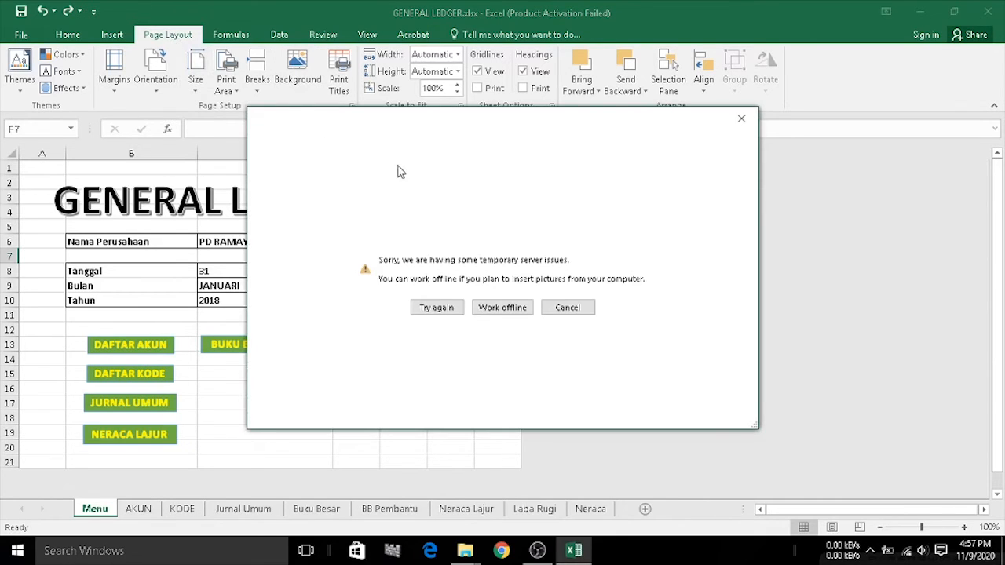
{"action": "left_click", "coordinate": [499, 309]}
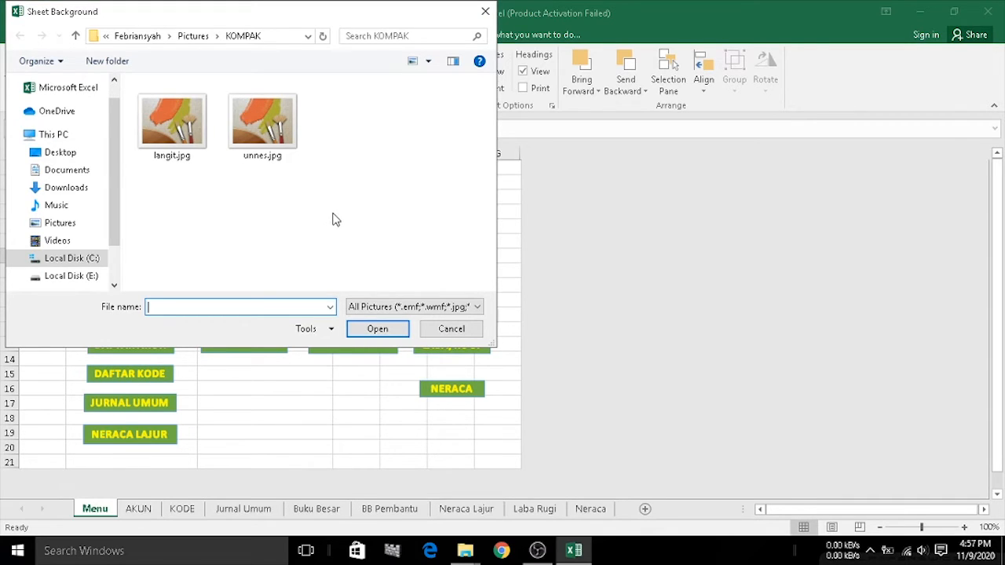
{"action": "left_click", "coordinate": [174, 147]}
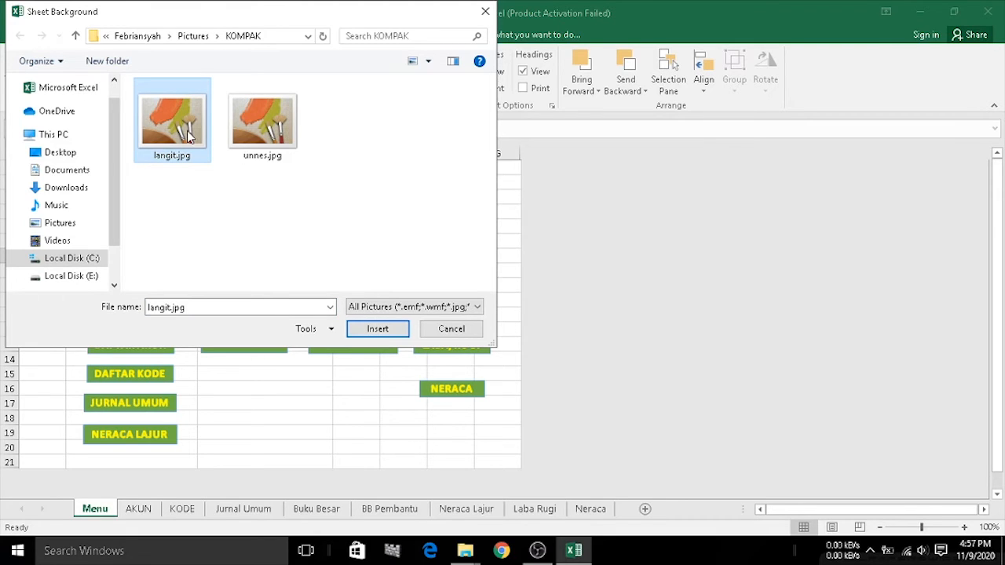
{"action": "left_click", "coordinate": [383, 328]}
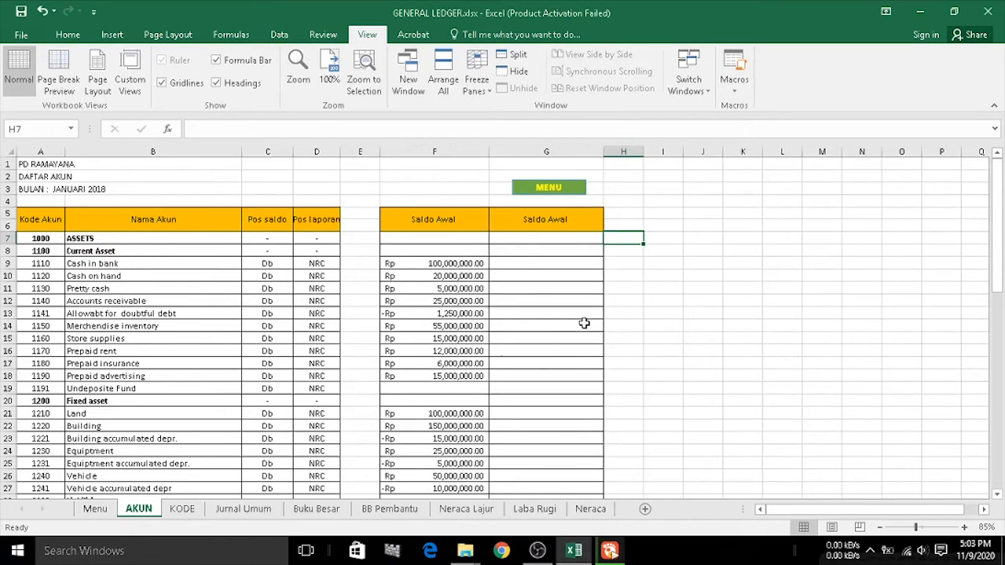
{"action": "left_click", "coordinate": [94, 509]}
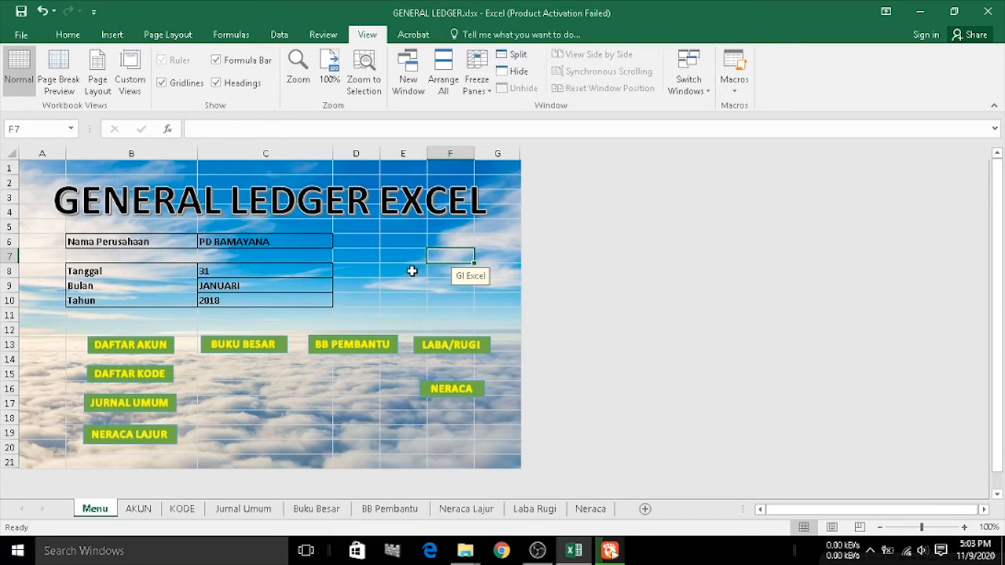
Freeze the panes of the AKUN sheet at cell H7, keeping rows 1 to 6 and columns A to G in place
{"action": "left_click", "coordinate": [138, 509]}
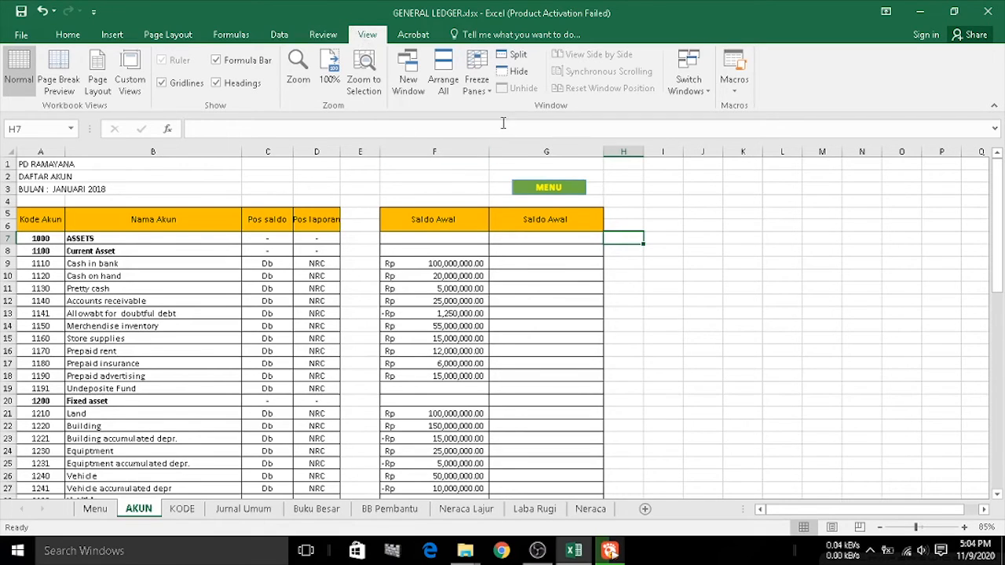
{"action": "left_click", "coordinate": [481, 92]}
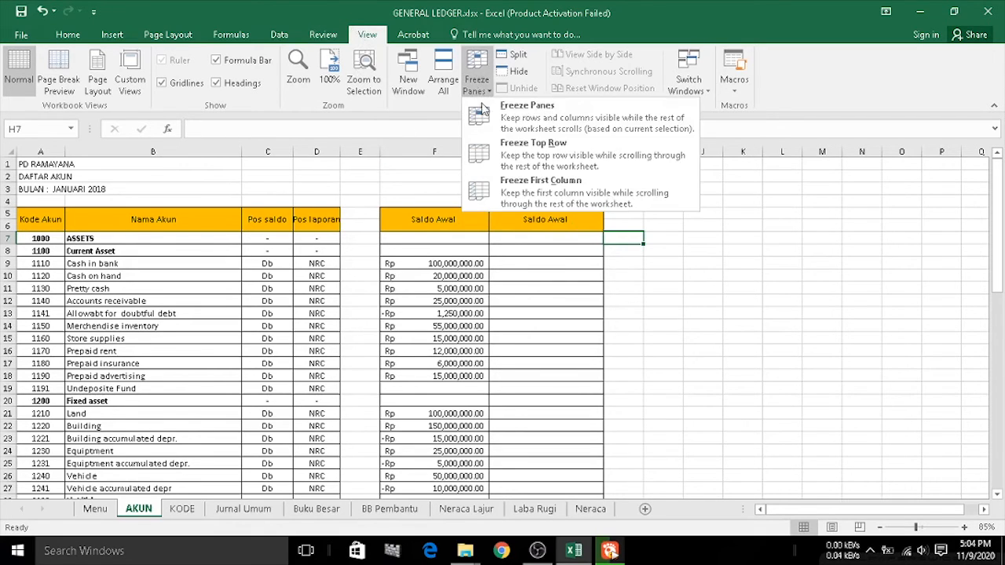
{"action": "left_click", "coordinate": [552, 123]}
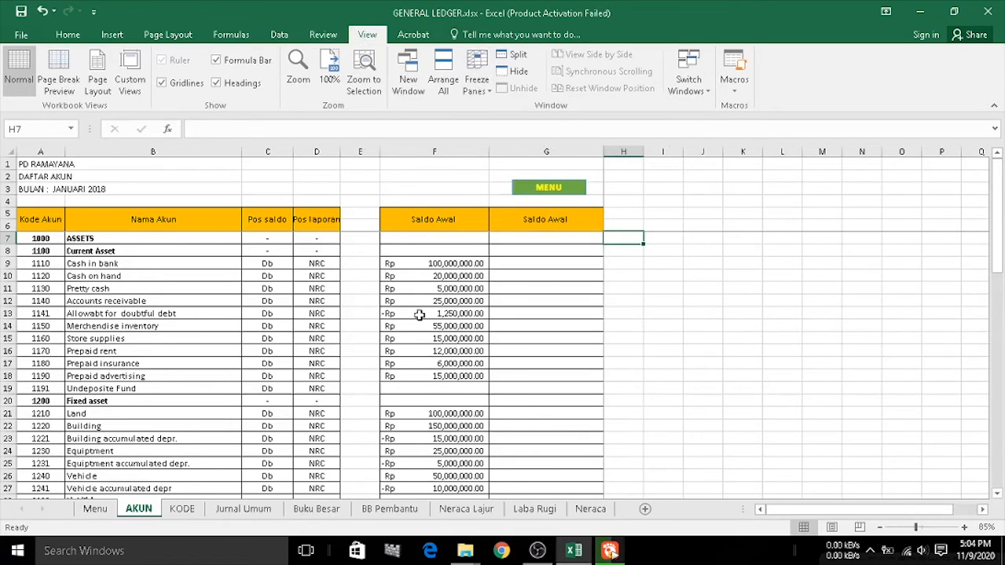
Examine how the frozen header rows behave while going through the account list on the AKUN sheet
{"action": "scroll", "coordinate": [360, 336], "scroll_direction": "down", "scroll_amount": 3}
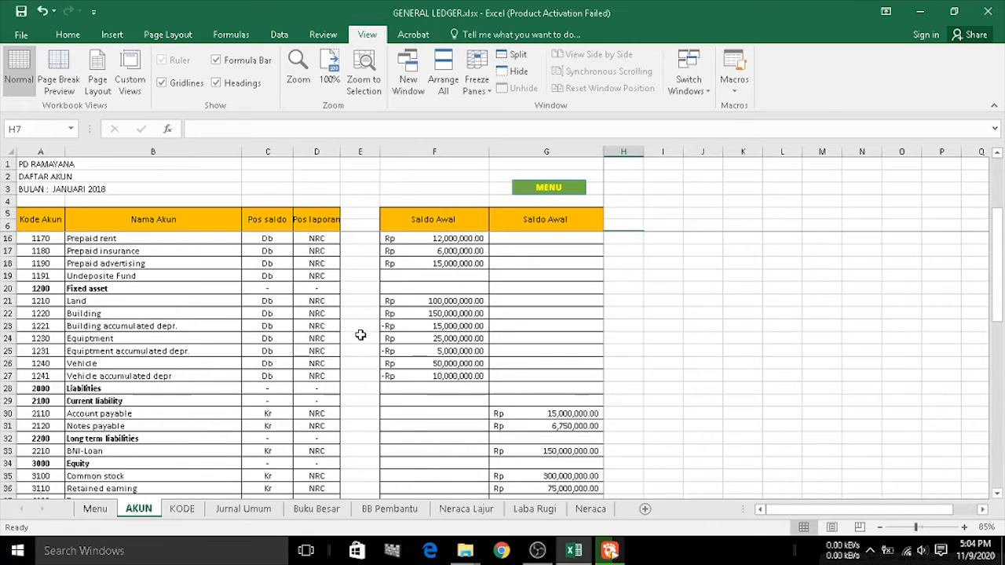
{"action": "scroll", "coordinate": [359, 336], "scroll_direction": "up", "scroll_amount": 3}
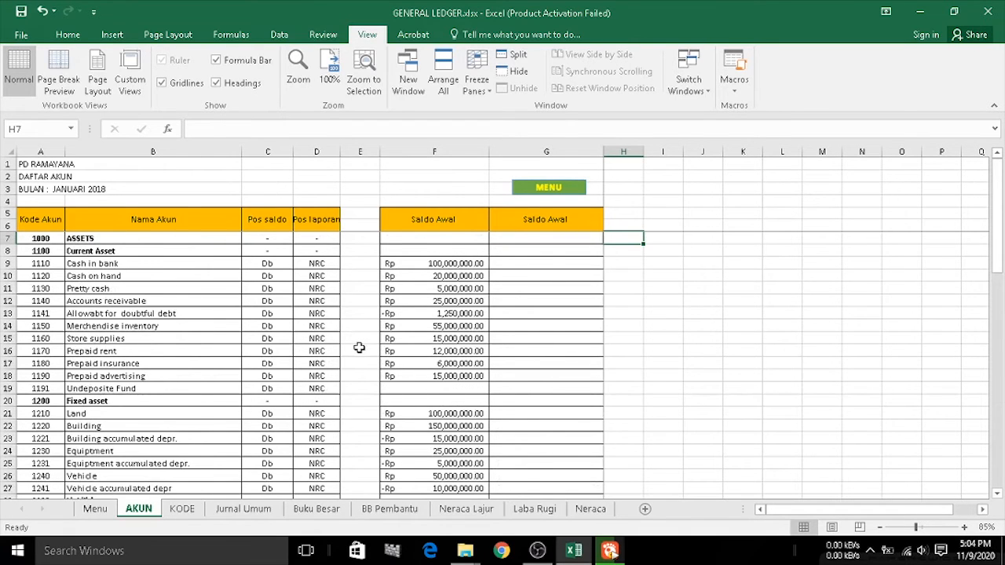
{"action": "scroll", "coordinate": [357, 345], "scroll_direction": "down", "scroll_amount": 5}
{"action": "scroll", "coordinate": [356, 347], "scroll_direction": "down", "scroll_amount": 3}
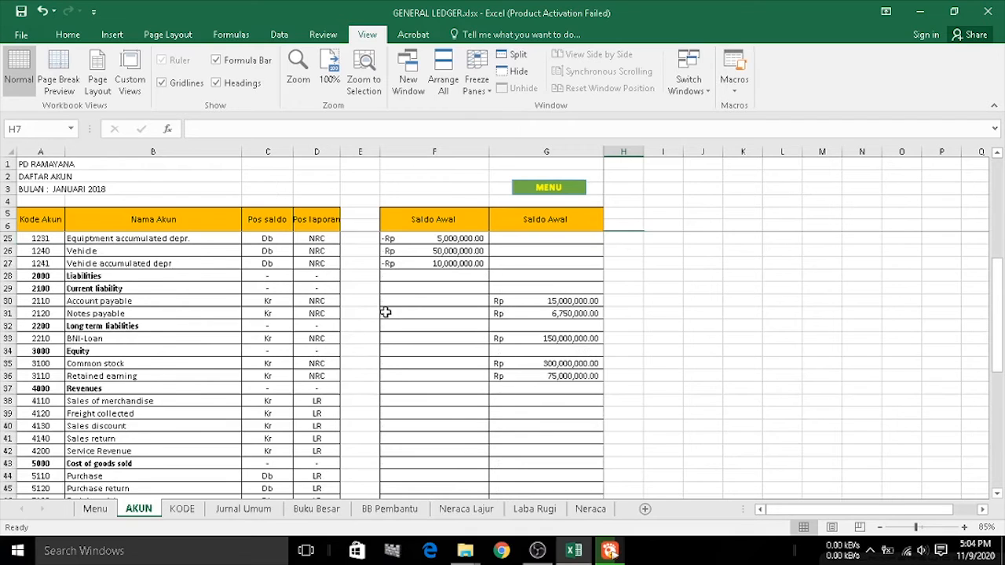
{"action": "scroll", "coordinate": [364, 327], "scroll_direction": "up", "scroll_amount": 2}
{"action": "scroll", "coordinate": [362, 326], "scroll_direction": "down", "scroll_amount": 8}
{"action": "scroll", "coordinate": [358, 323], "scroll_direction": "up", "scroll_amount": 10}
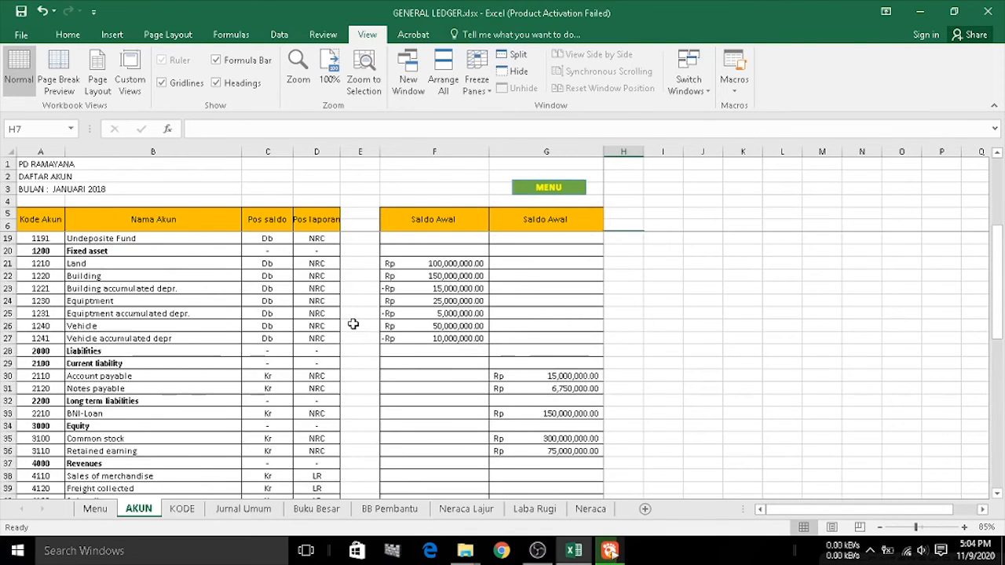
{"action": "scroll", "coordinate": [353, 324], "scroll_direction": "down", "scroll_amount": 5}
{"action": "scroll", "coordinate": [353, 324], "scroll_direction": "up", "scroll_amount": 3}
{"action": "scroll", "coordinate": [352, 324], "scroll_direction": "up", "scroll_amount": 6}
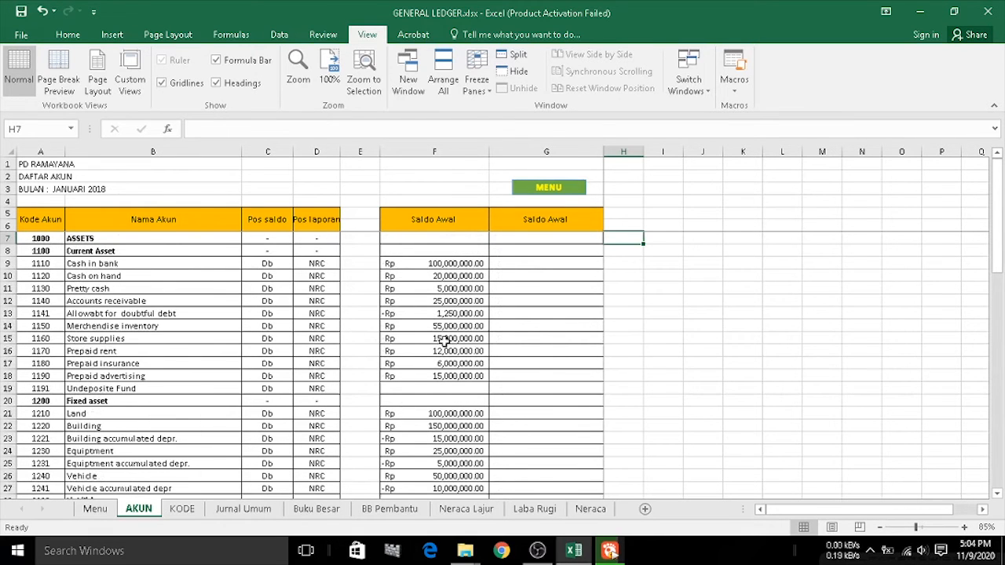
Unfreeze the panes of the AKUN sheet
{"action": "left_click", "coordinate": [475, 86]}
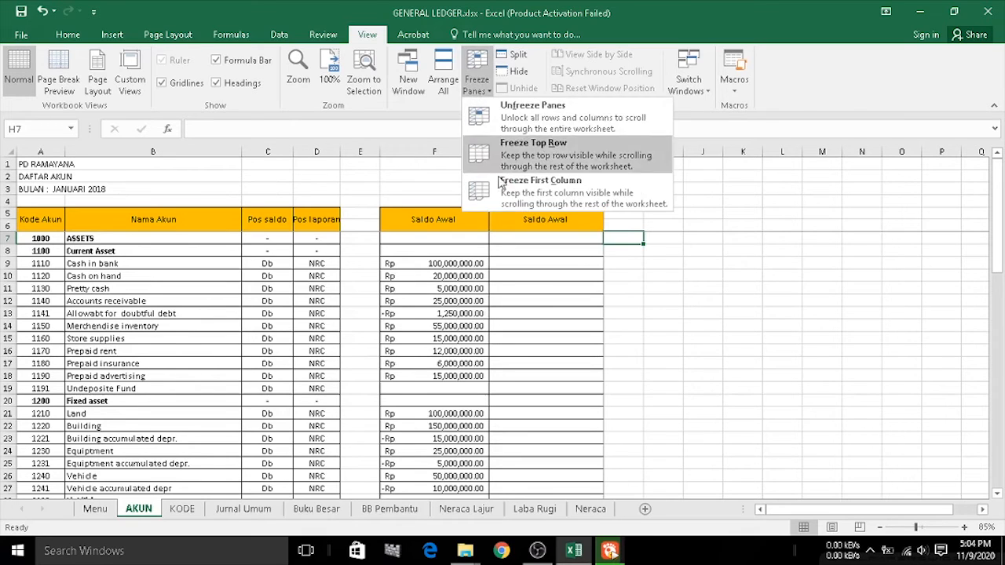
{"action": "left_click", "coordinate": [549, 128]}
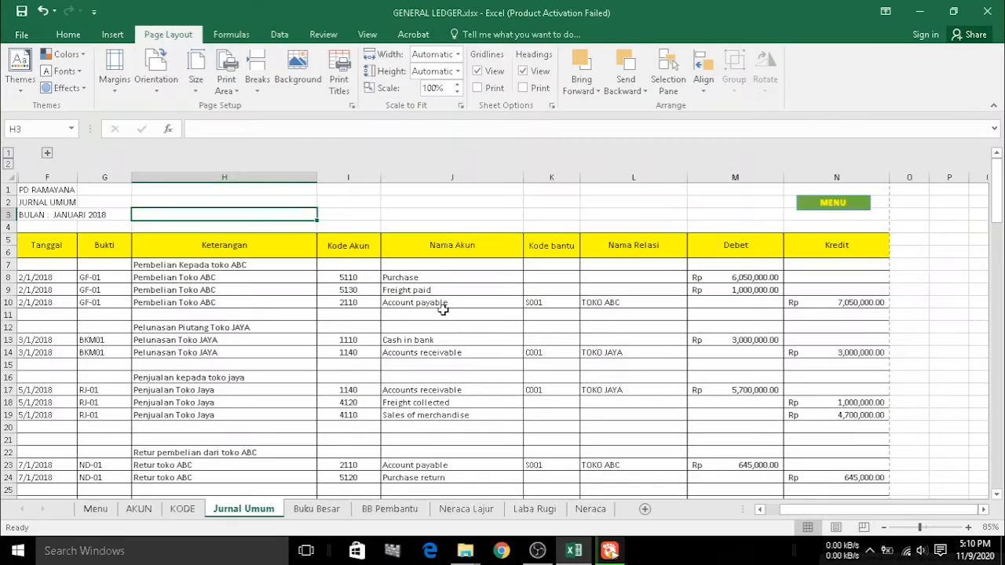
Set rows 1 to 6 of the Jurnal Umum sheet to repeat at the top of every printed page
{"action": "left_click", "coordinate": [95, 510]}
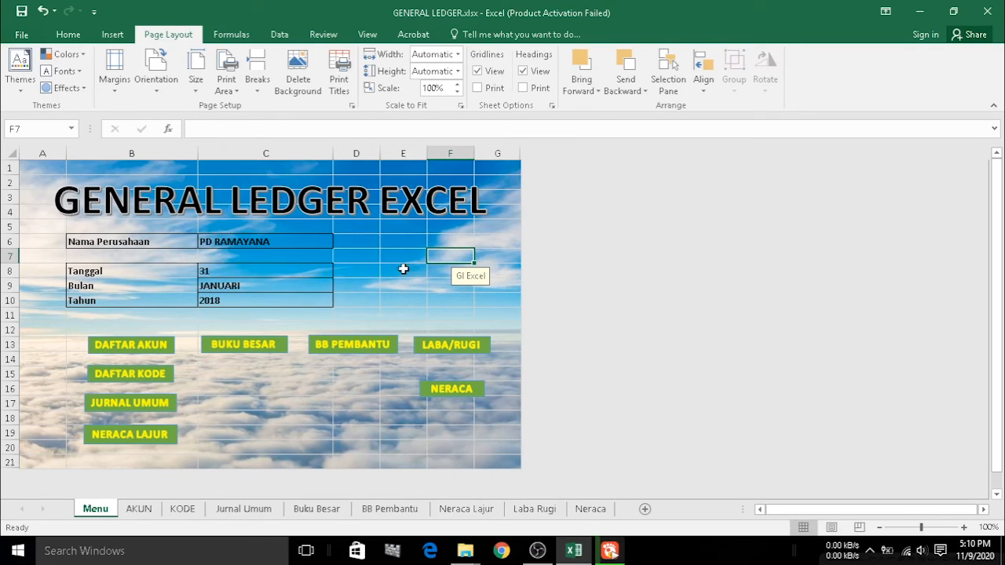
{"action": "left_click", "coordinate": [246, 511]}
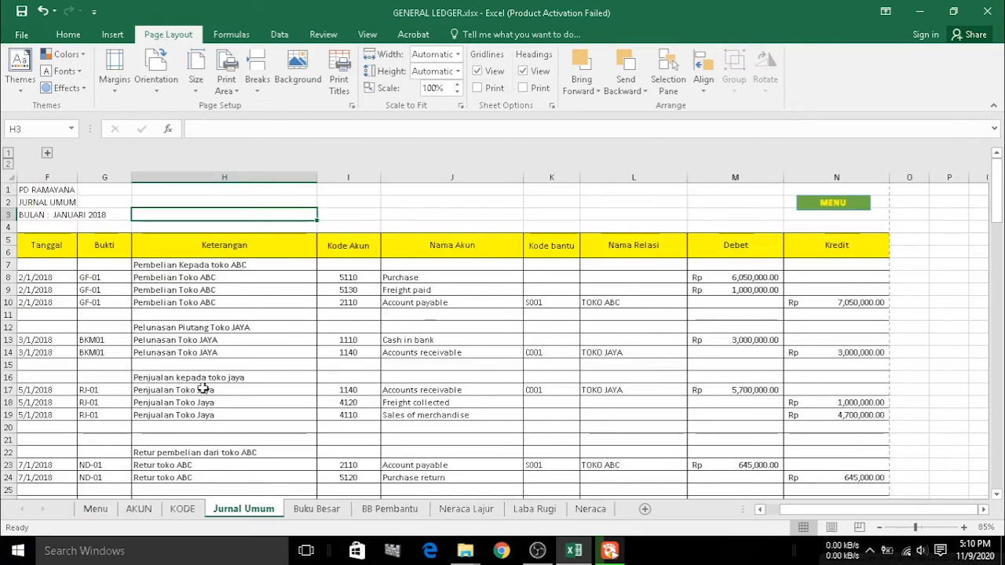
{"action": "left_click", "coordinate": [358, 226]}
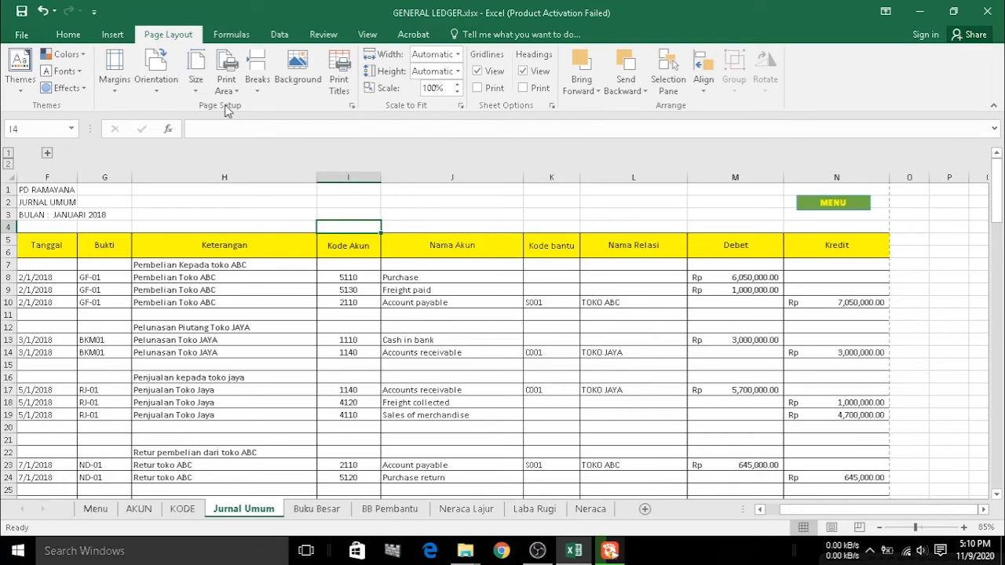
{"action": "left_click", "coordinate": [351, 106]}
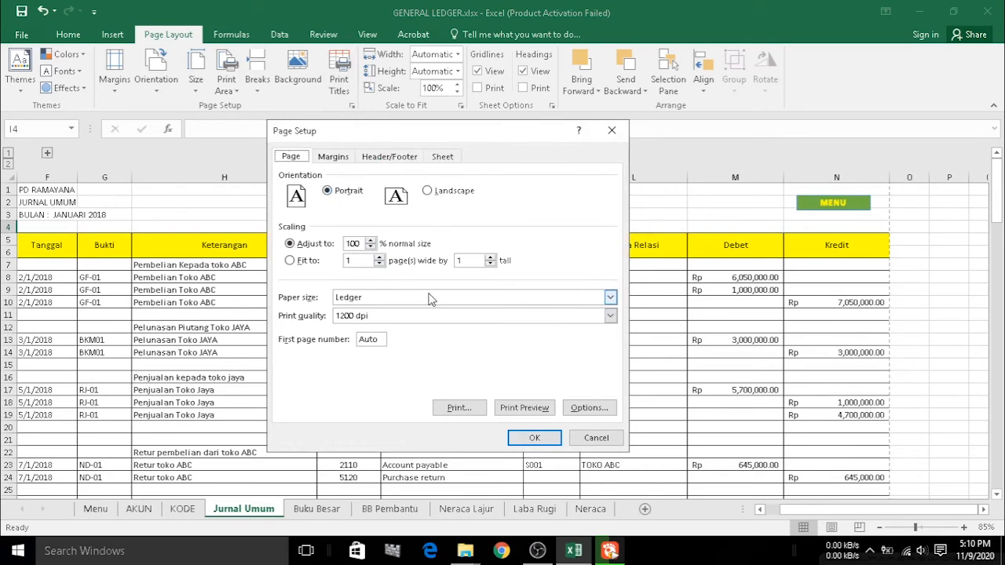
{"action": "left_click", "coordinate": [444, 158]}
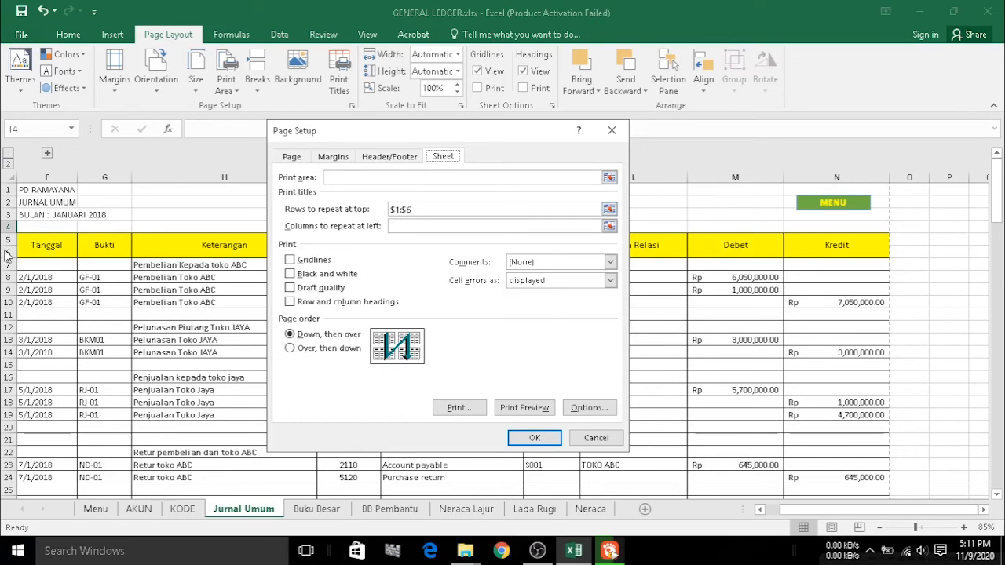
{"action": "left_click", "coordinate": [534, 440]}
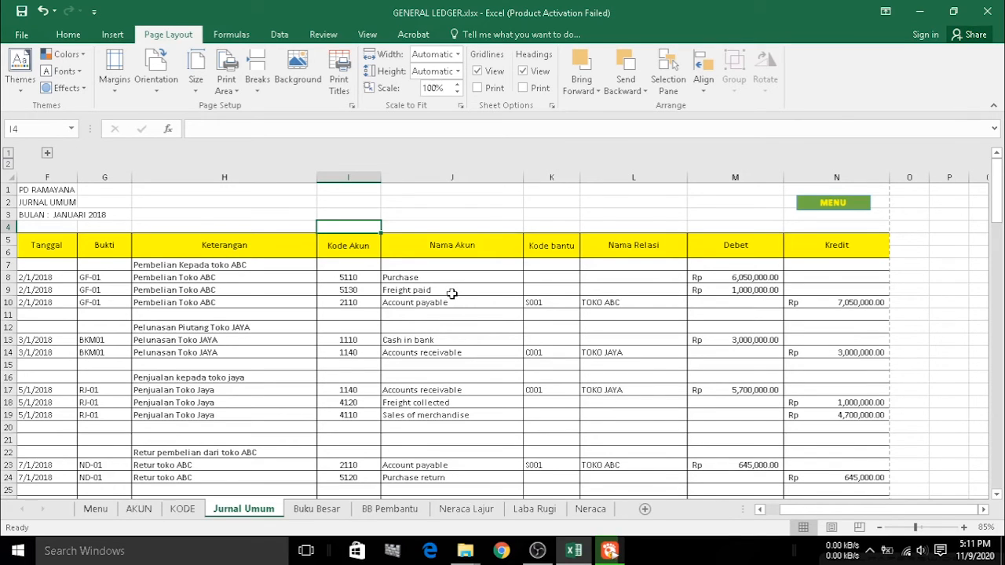
Examine the print preview of the Jurnal Umum sheet page by page, checking the header rows on each page
{"action": "key", "text": "ctrl+p"}
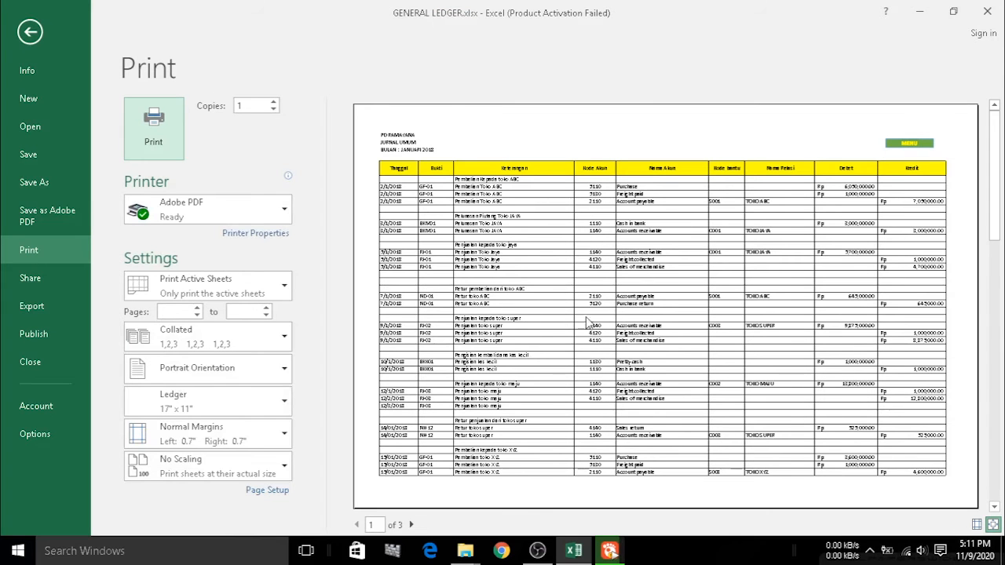
{"action": "scroll", "coordinate": [663, 277], "scroll_direction": "down", "scroll_amount": 2}
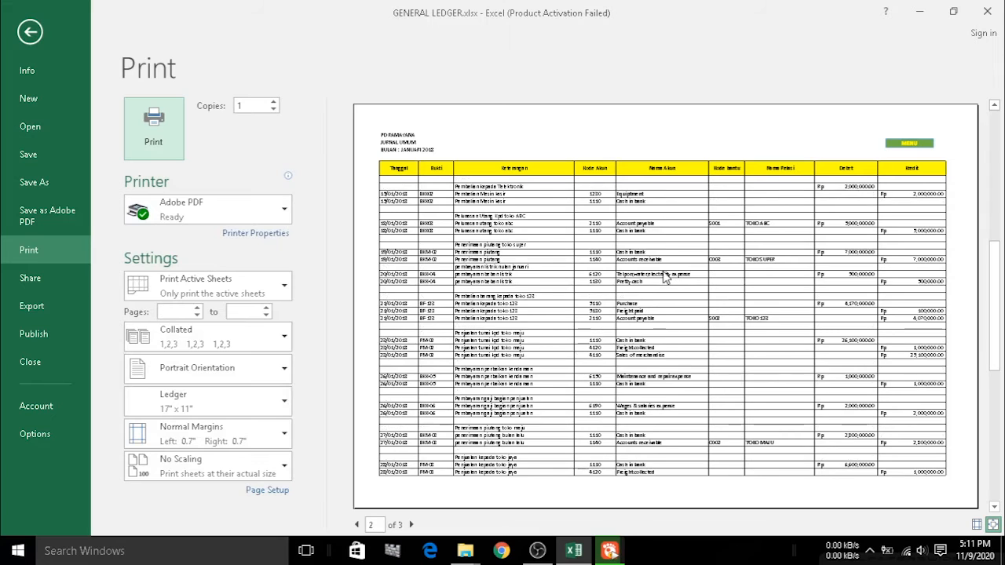
{"action": "scroll", "coordinate": [663, 277], "scroll_direction": "down", "scroll_amount": 1}
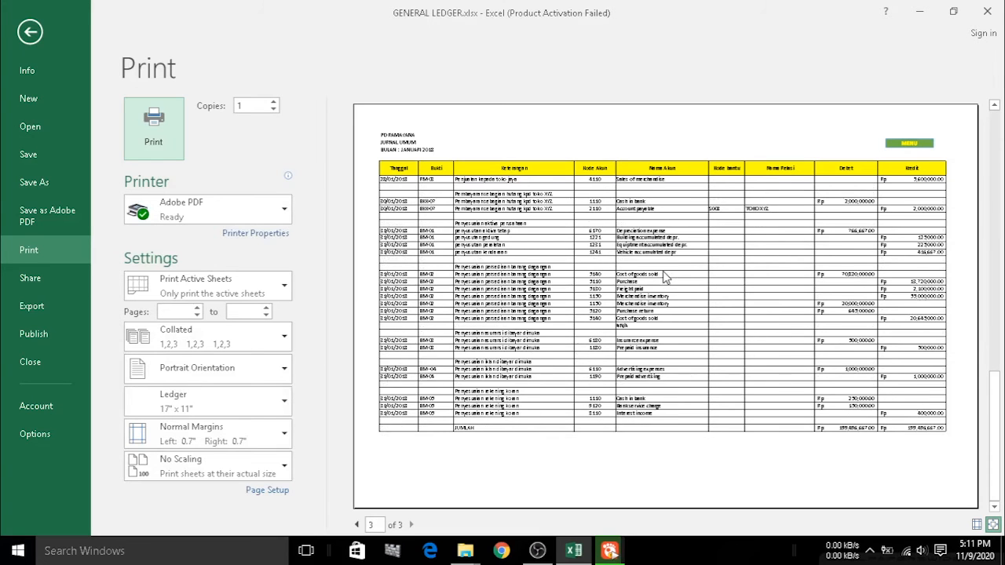
{"action": "scroll", "coordinate": [663, 277], "scroll_direction": "up", "scroll_amount": 2}
{"action": "scroll", "coordinate": [664, 277], "scroll_direction": "down", "scroll_amount": 1}
{"action": "scroll", "coordinate": [663, 278], "scroll_direction": "down", "scroll_amount": 1}
{"action": "scroll", "coordinate": [663, 277], "scroll_direction": "up", "scroll_amount": 1}
{"action": "scroll", "coordinate": [663, 278], "scroll_direction": "down", "scroll_amount": 1}
{"action": "scroll", "coordinate": [663, 277], "scroll_direction": "up", "scroll_amount": 1}
{"action": "scroll", "coordinate": [664, 277], "scroll_direction": "up", "scroll_amount": 1}
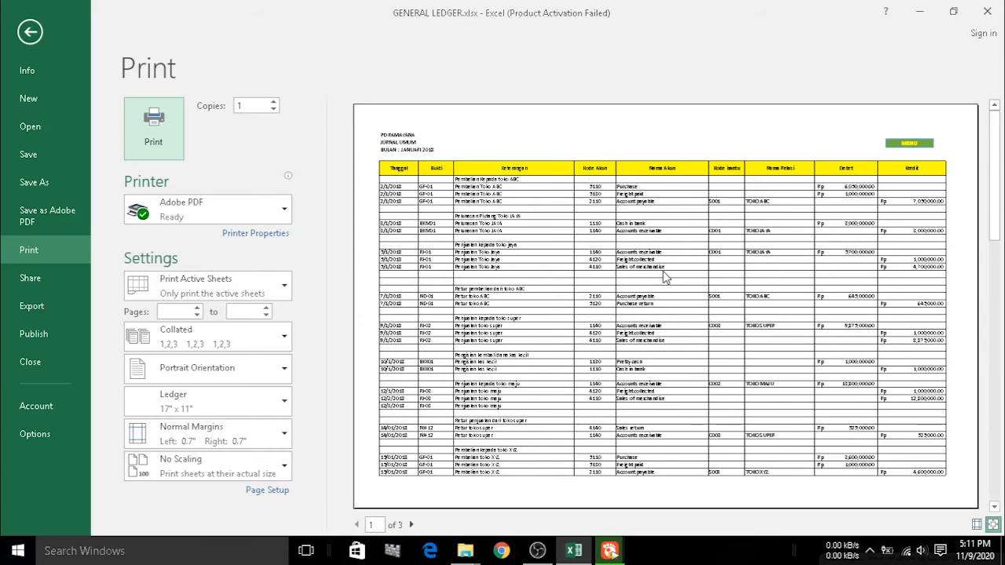
{"action": "scroll", "coordinate": [664, 277], "scroll_direction": "down", "scroll_amount": 2}
{"action": "scroll", "coordinate": [663, 277], "scroll_direction": "up", "scroll_amount": 2}
{"action": "scroll", "coordinate": [663, 277], "scroll_direction": "down", "scroll_amount": 2}
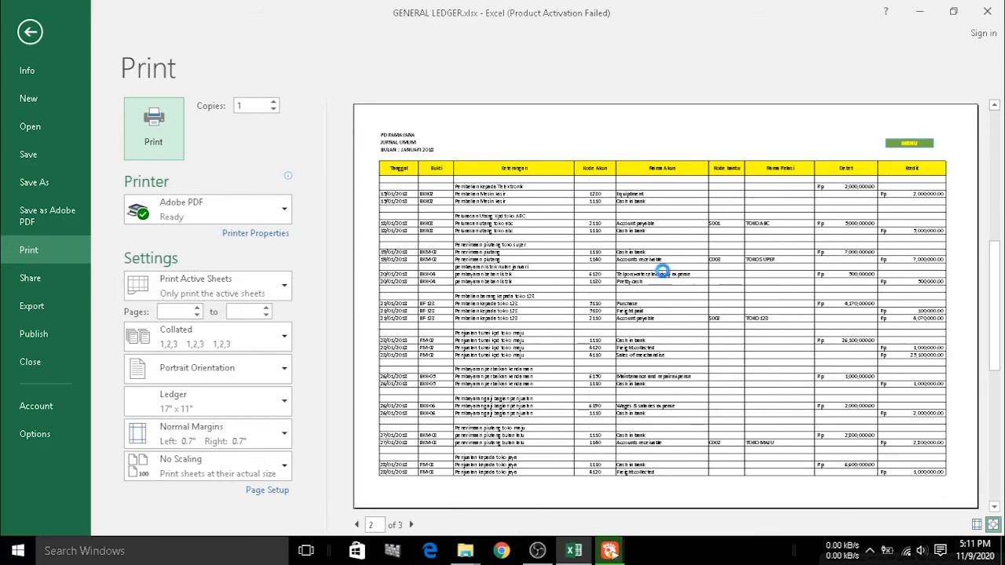
{"action": "scroll", "coordinate": [663, 277], "scroll_direction": "up", "scroll_amount": 1}
{"action": "scroll", "coordinate": [664, 277], "scroll_direction": "up", "scroll_amount": 1}
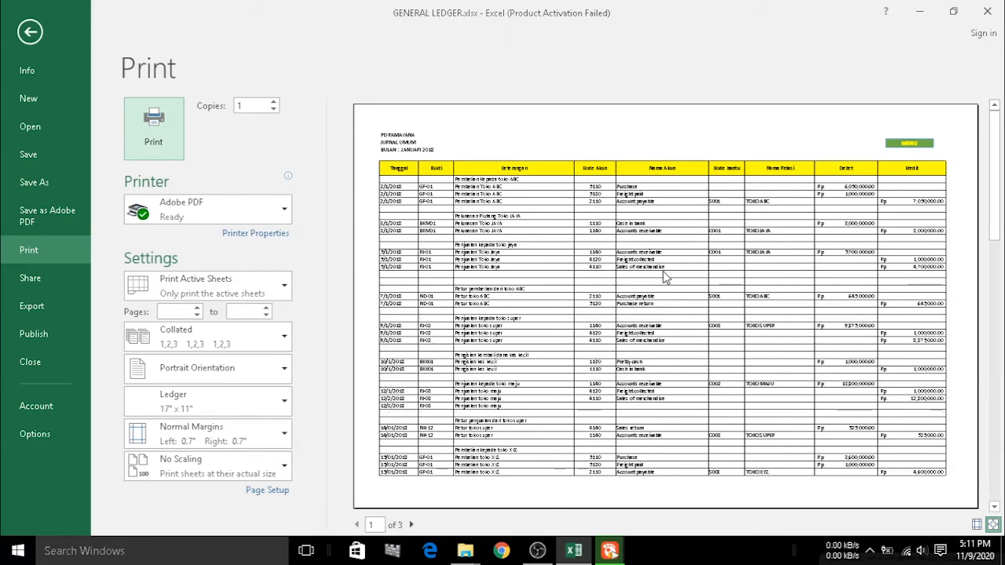
{"action": "scroll", "coordinate": [664, 277], "scroll_direction": "down", "scroll_amount": 2}
{"action": "scroll", "coordinate": [663, 277], "scroll_direction": "up", "scroll_amount": 2}
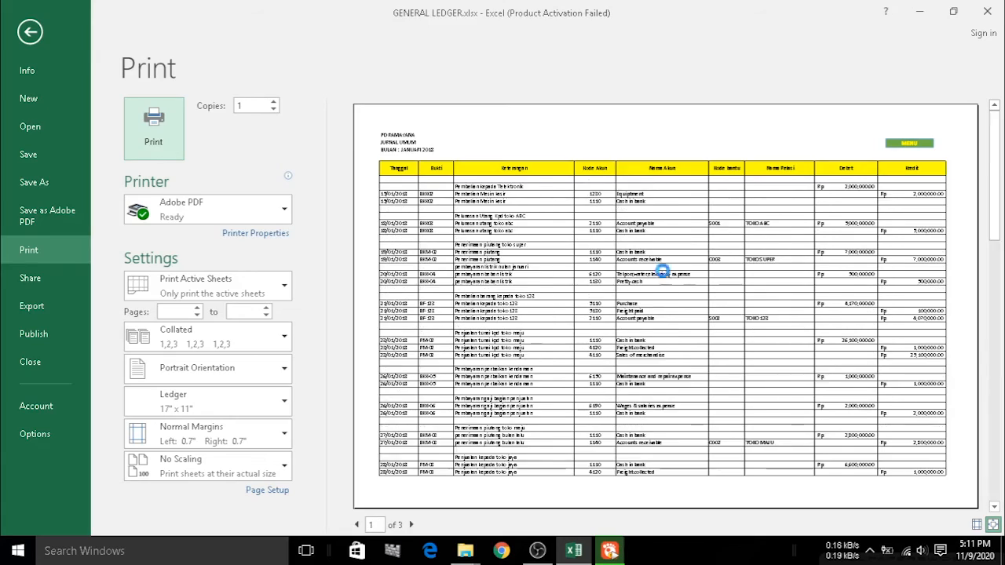
{"action": "scroll", "coordinate": [663, 277], "scroll_direction": "down", "scroll_amount": 2}
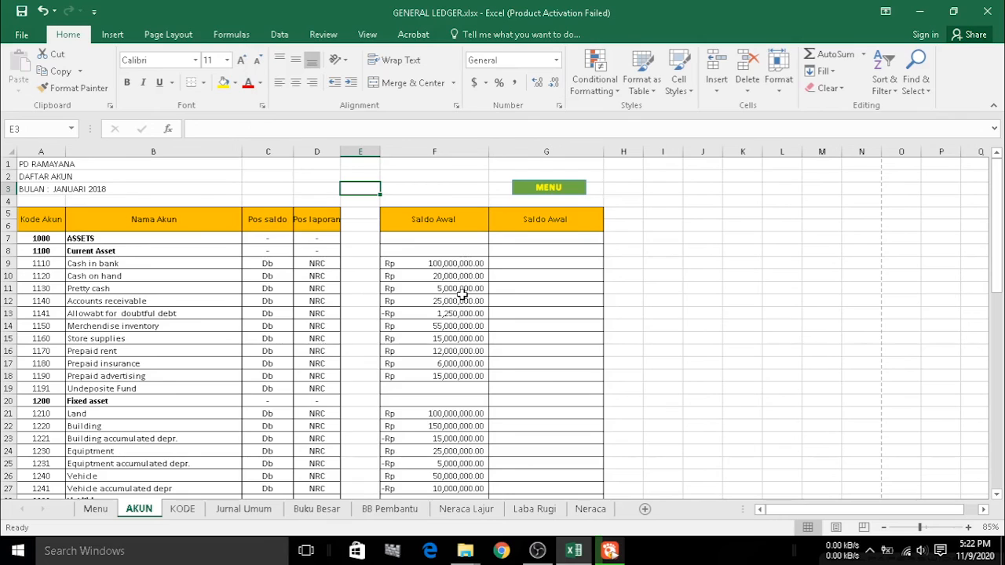
Preview the AKUN sheet's printout and turn off the Print object property of its green MENU button
{"action": "key", "text": "ctrl+p"}
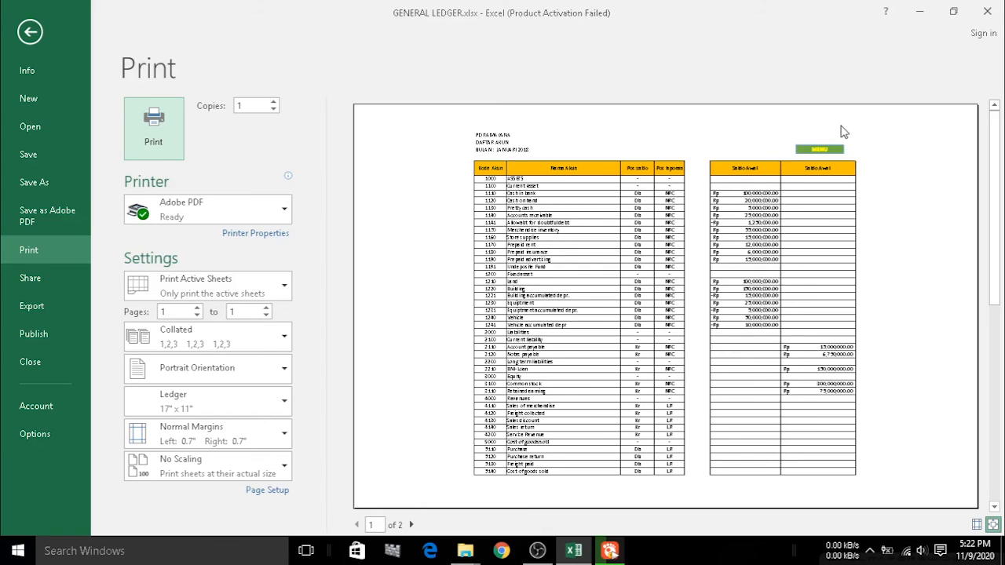
{"action": "left_click", "coordinate": [31, 35]}
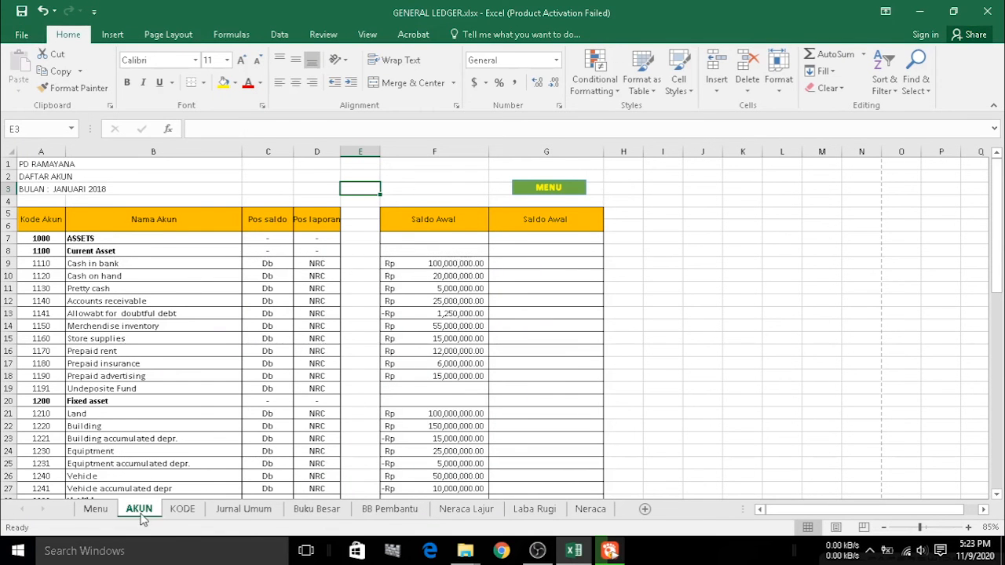
{"action": "right_click", "coordinate": [553, 189]}
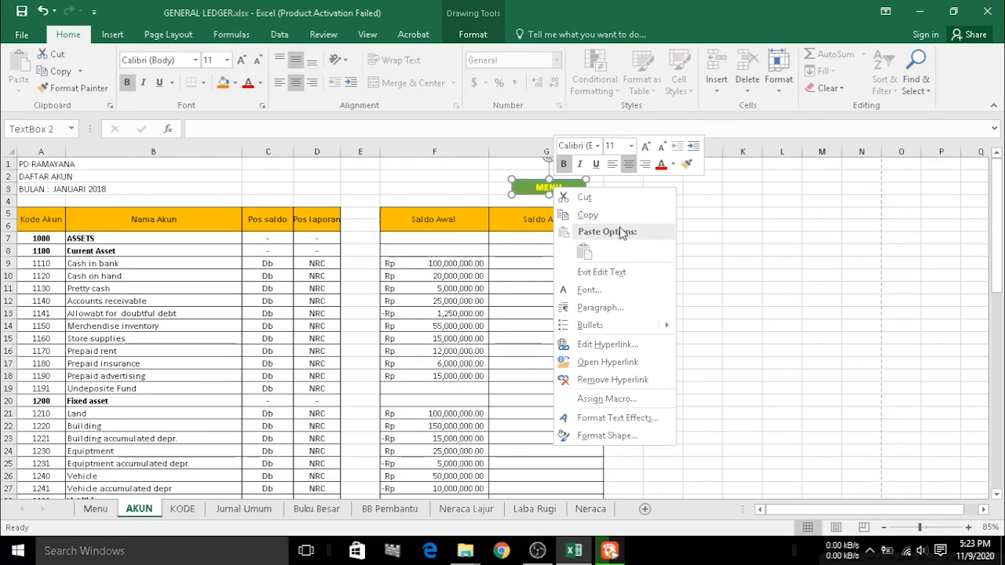
{"action": "left_click", "coordinate": [620, 417]}
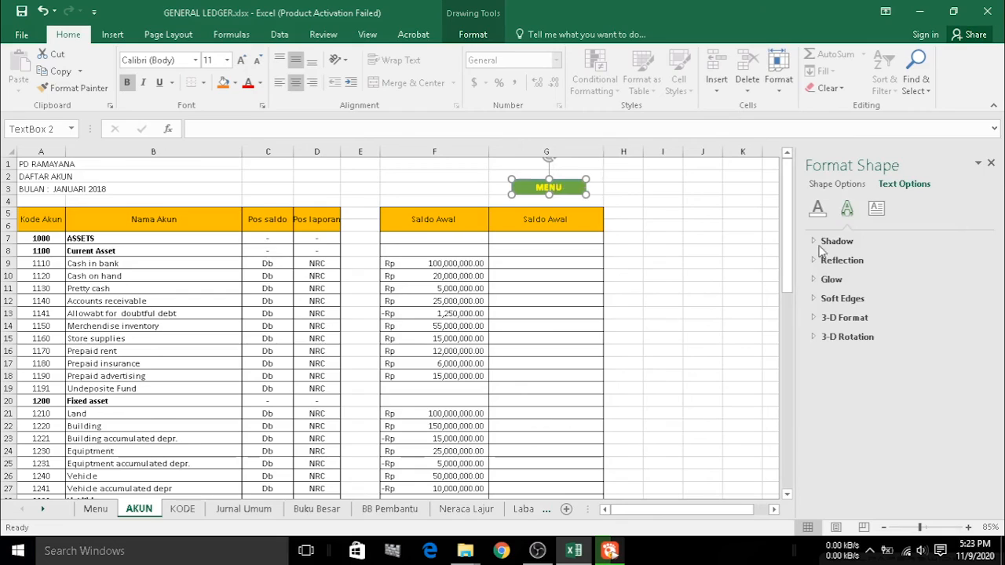
{"action": "left_click", "coordinate": [838, 185]}
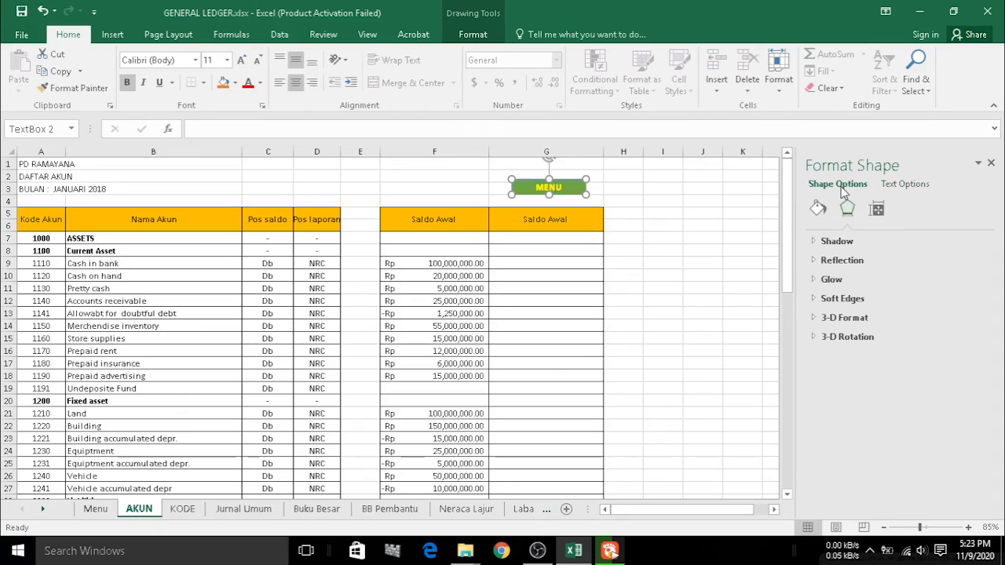
{"action": "left_click", "coordinate": [877, 209]}
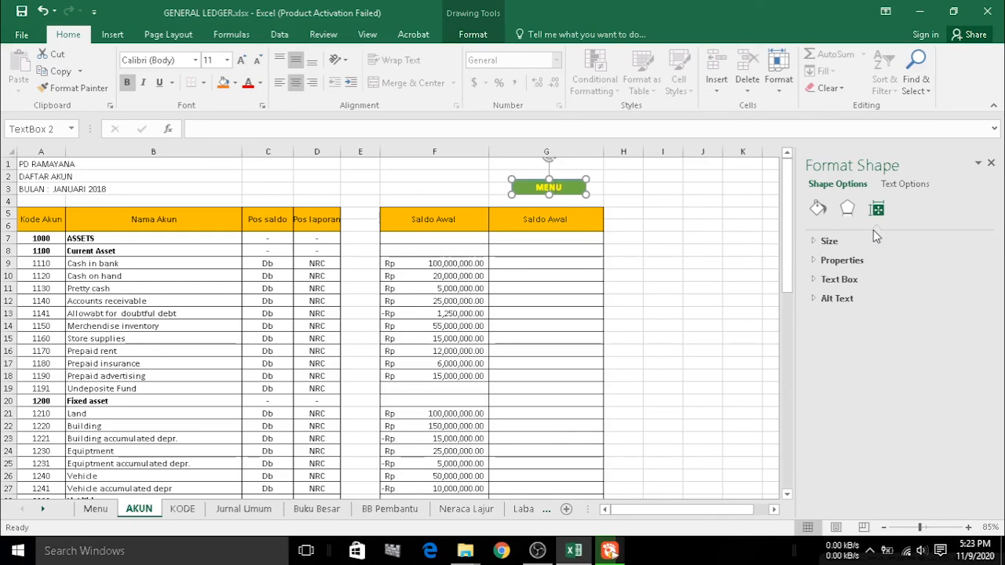
{"action": "left_click", "coordinate": [814, 262]}
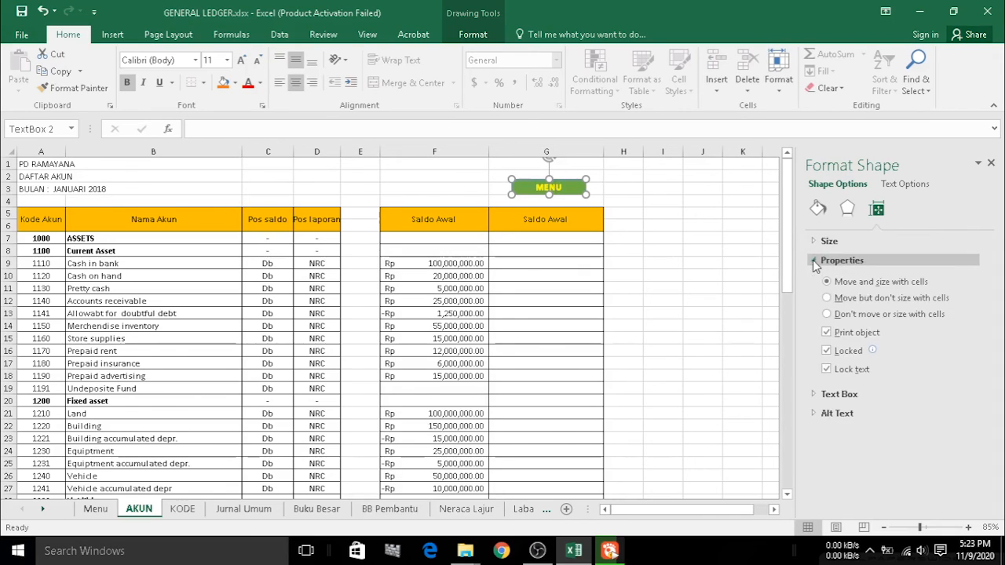
{"action": "left_click", "coordinate": [827, 333]}
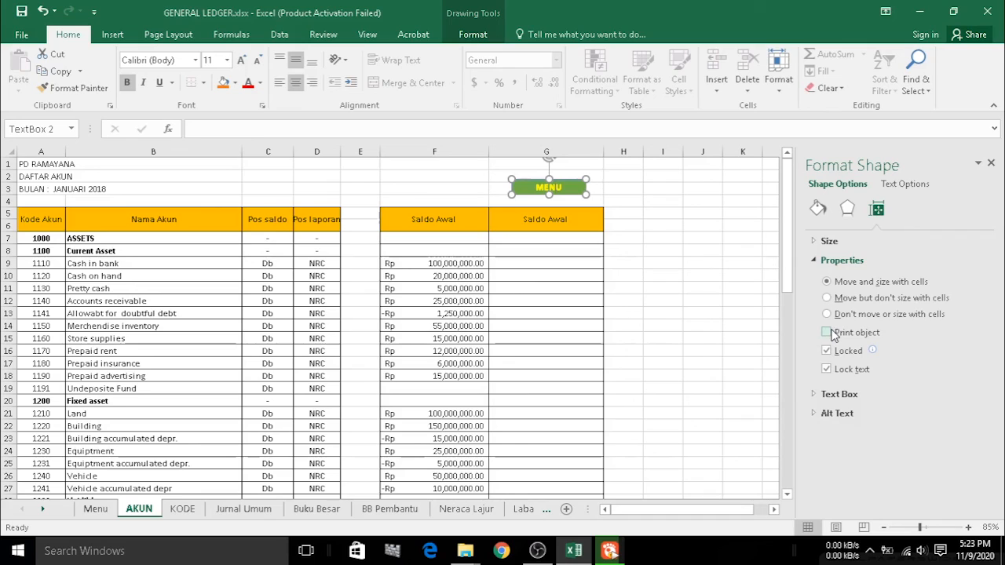
{"action": "left_click", "coordinate": [991, 165]}
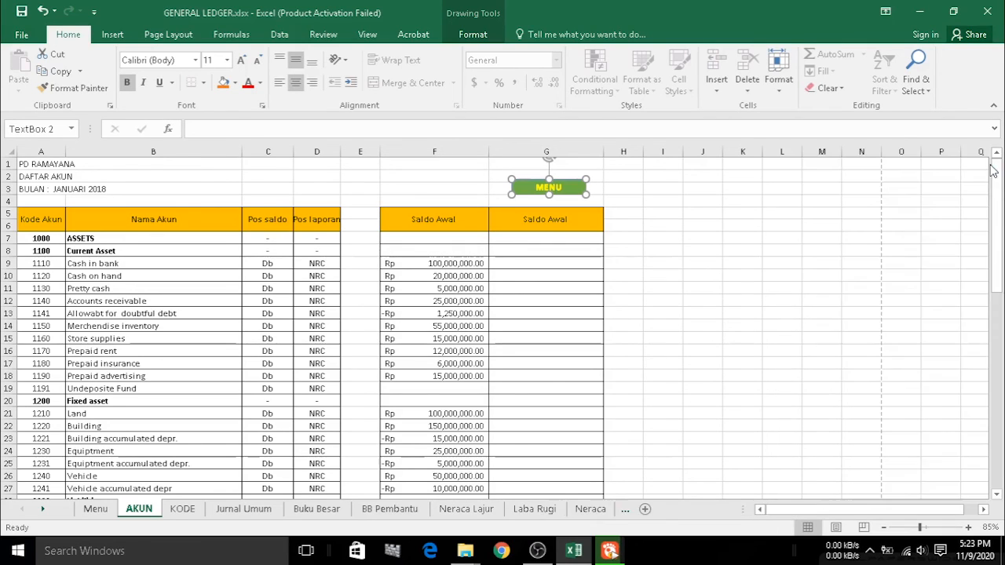
Deselect the MENU button and check the AKUN sheet's print preview for it
{"action": "left_click", "coordinate": [635, 251]}
{"action": "left_click", "coordinate": [423, 196]}
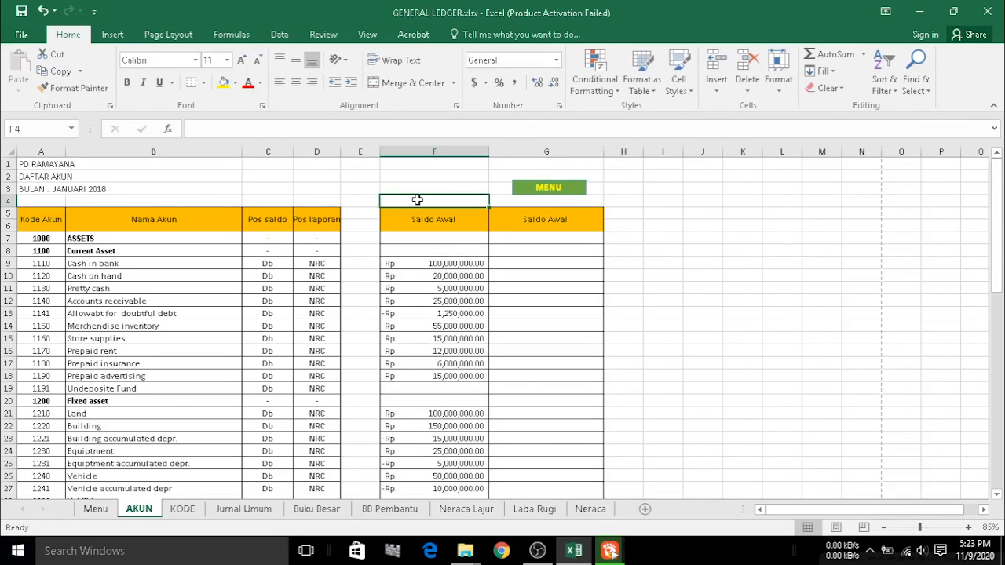
{"action": "key", "text": "ctrl+p"}
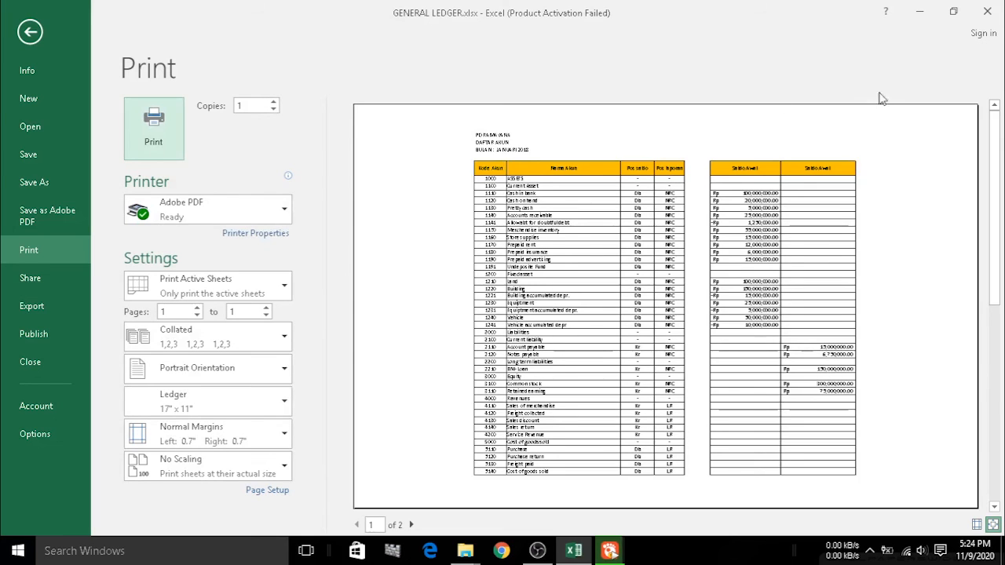